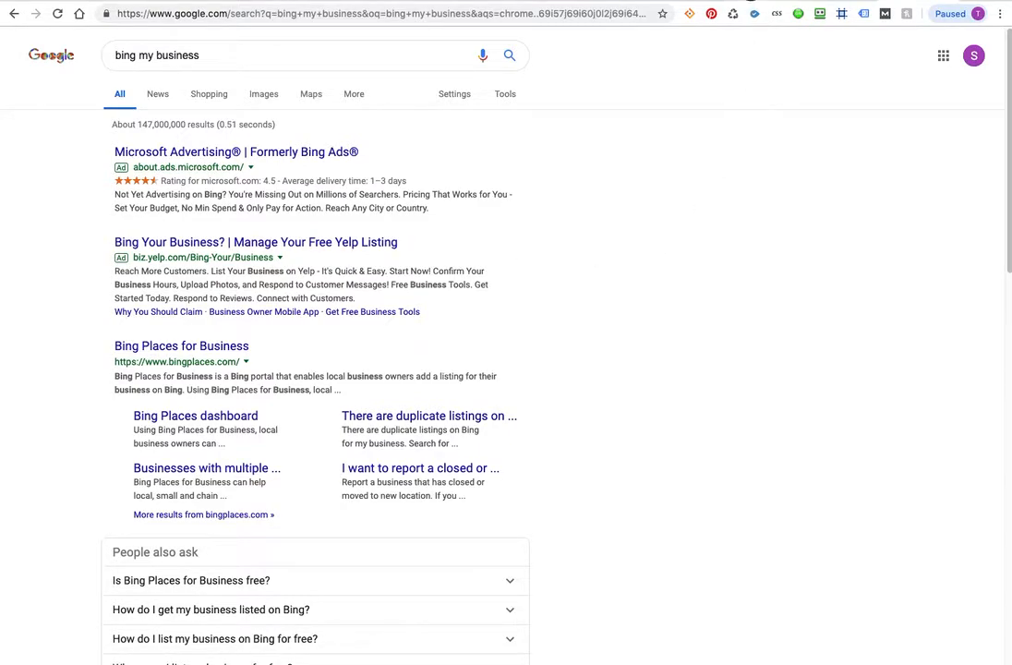
# Step: Check the Microsoft verification email in Gmail, then start a fresh blank tab
pyautogui.click(750, 1)
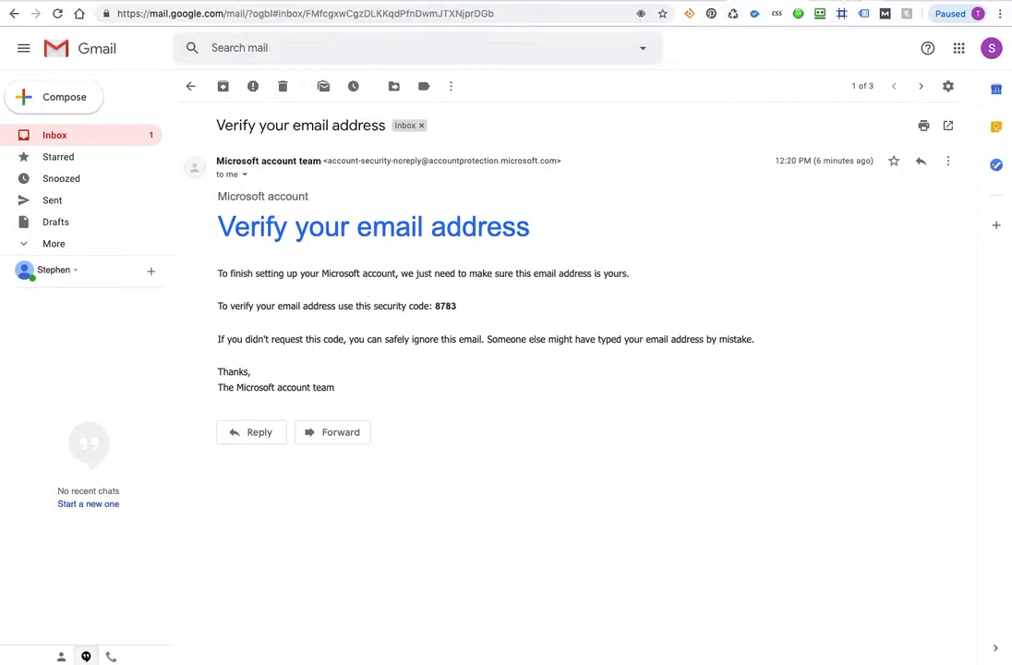
pyautogui.press('super+t')
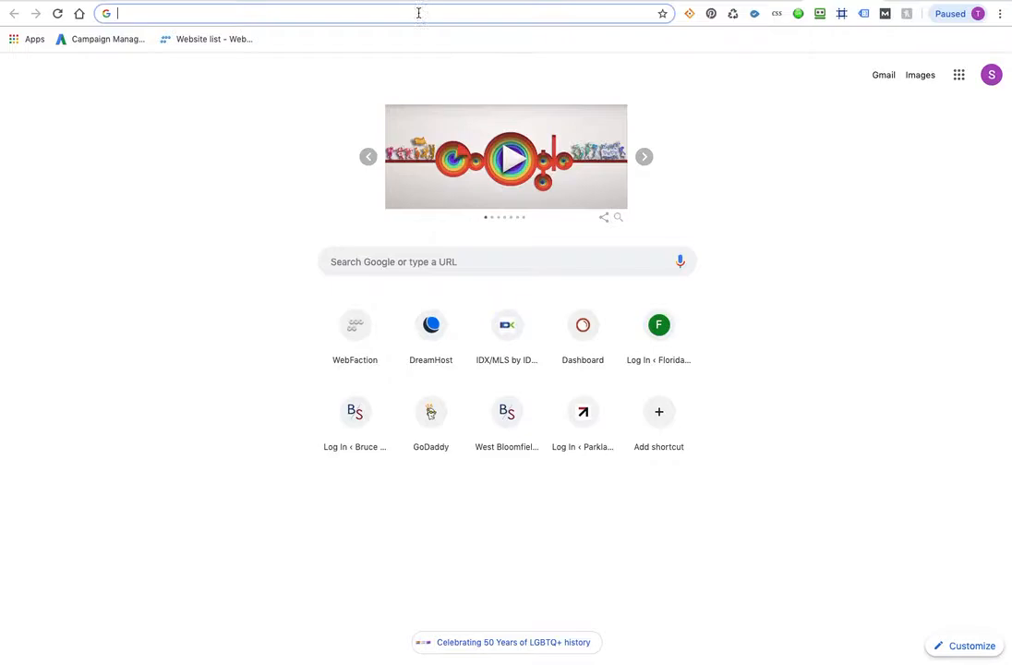
# Step: Go to bing.com and sign out of the Microsoft account
pyautogui.write('bing.com')
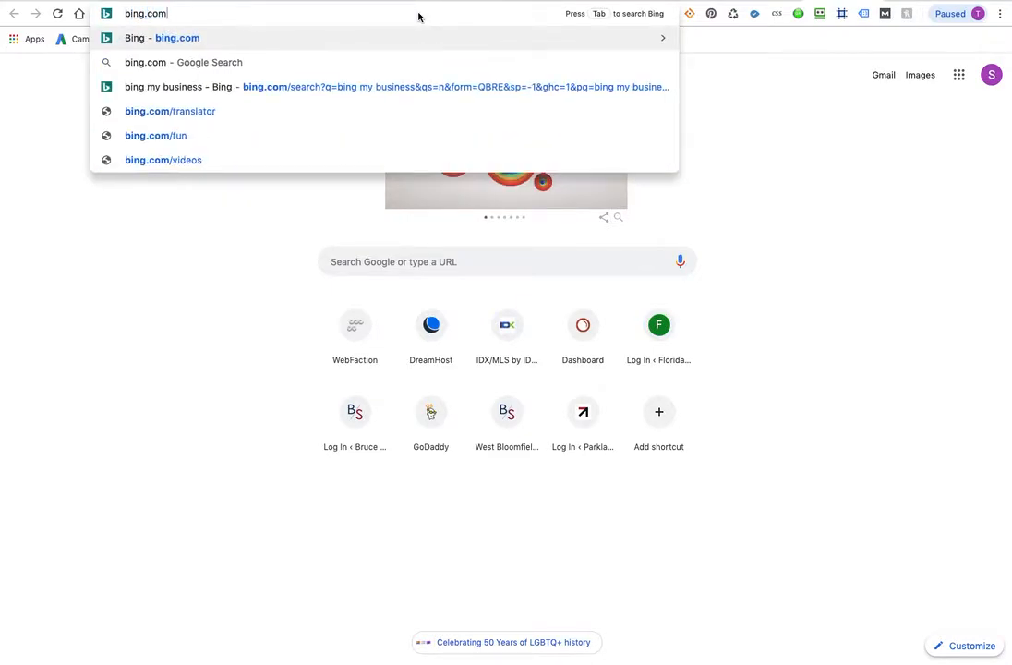
pyautogui.press('Return')
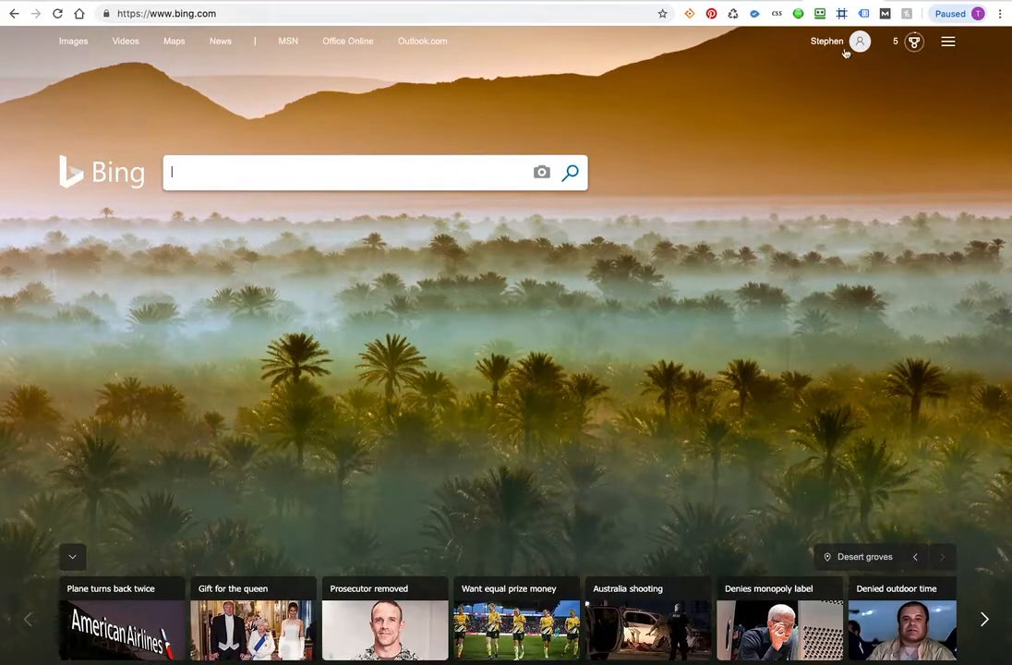
pyautogui.click(856, 41)
pyautogui.click(929, 96)
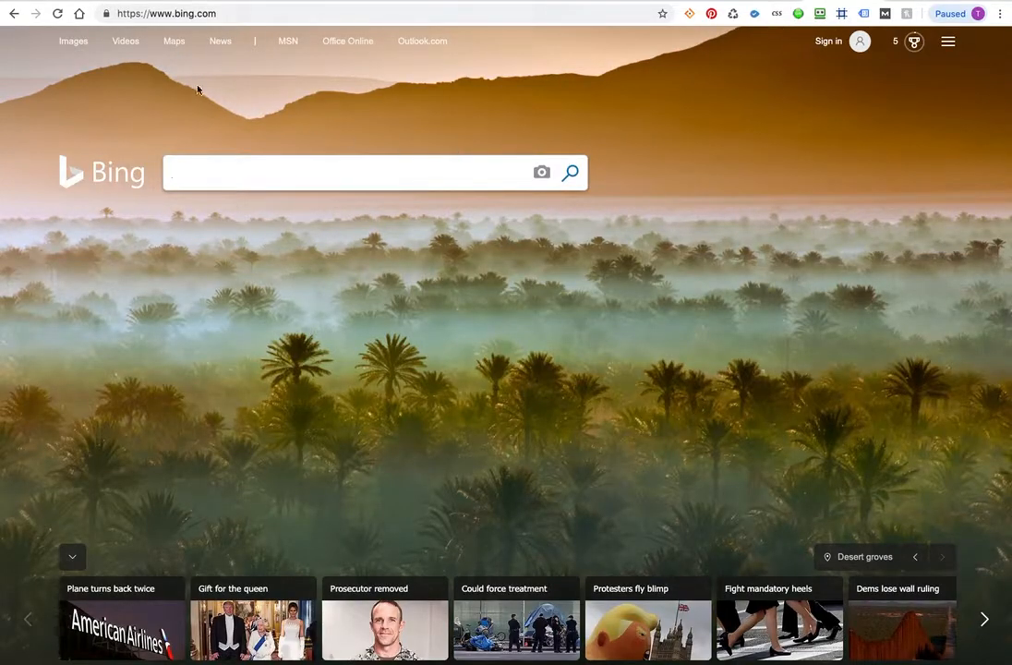
# Step: Start Bing sign-in, briefly visit the account signup page, then return to sign-in
pyautogui.click(826, 41)
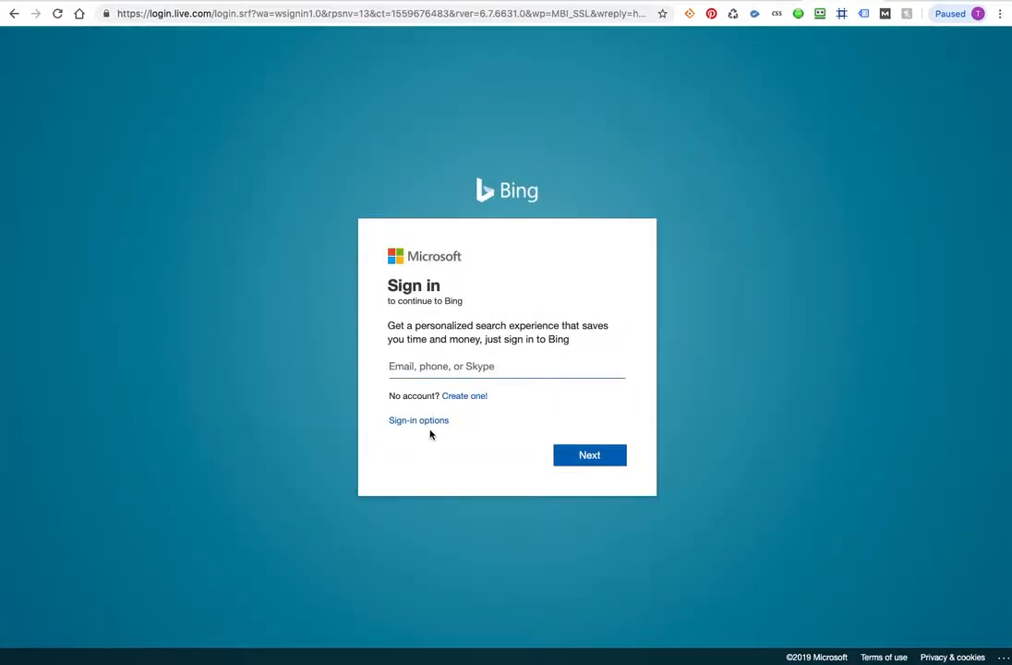
pyautogui.click(460, 398)
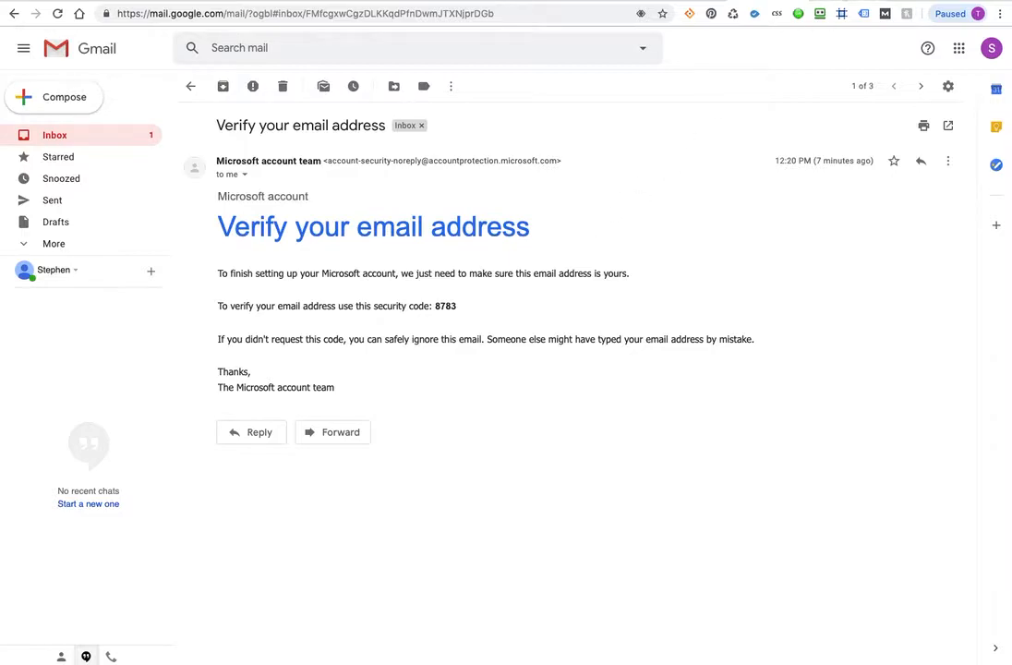
pyautogui.click(863, 13)
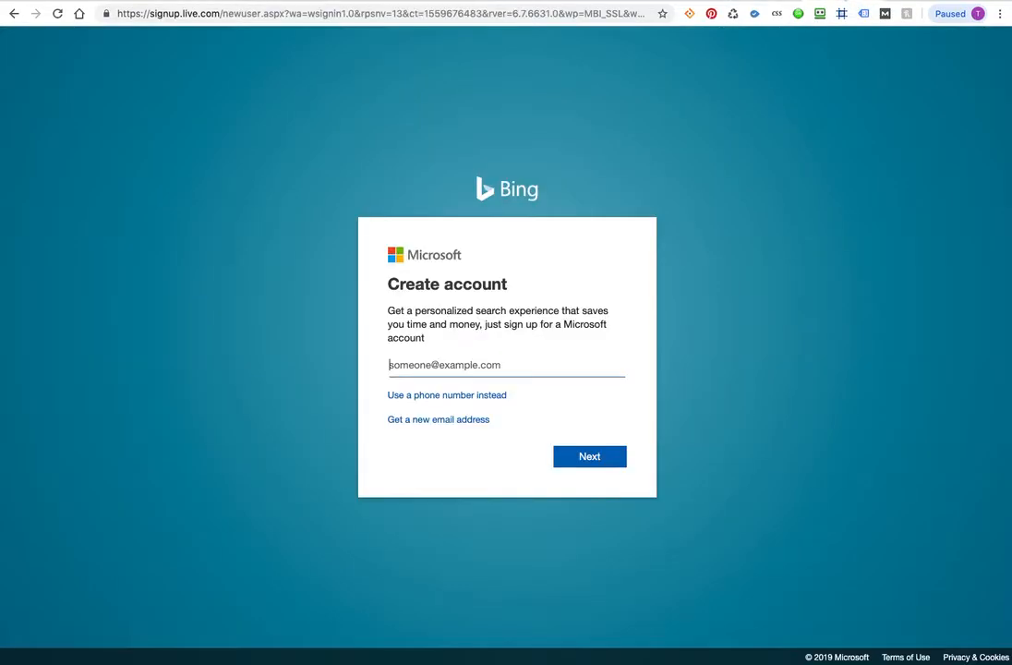
pyautogui.click(13, 13)
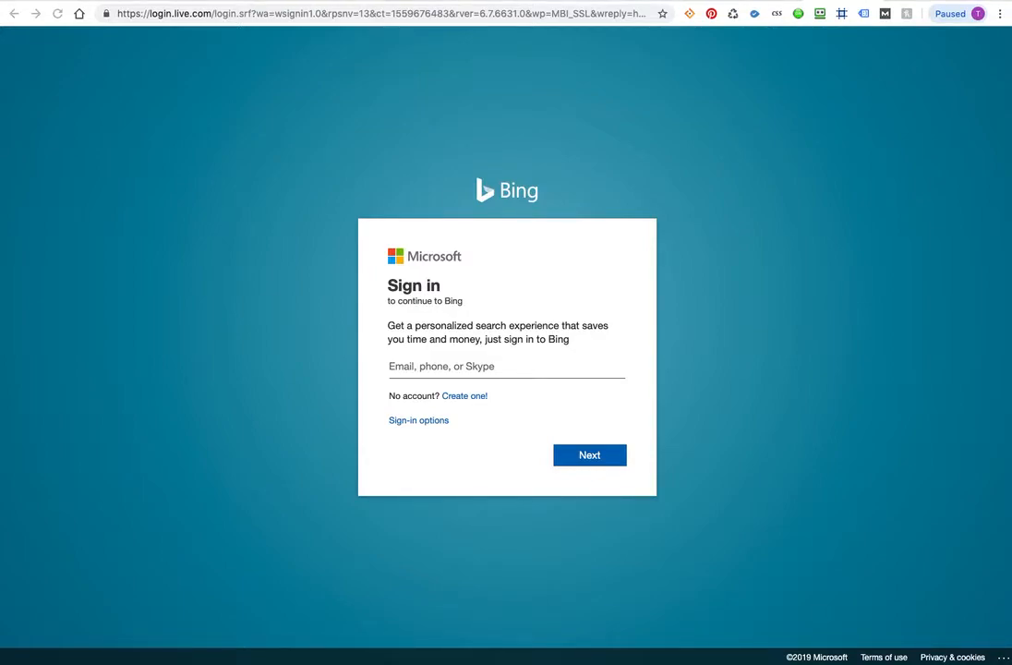
# Step: Sign in with the account e-mail address and the pasted password
pyautogui.click(409, 364)
pyautogui.click(573, 460)
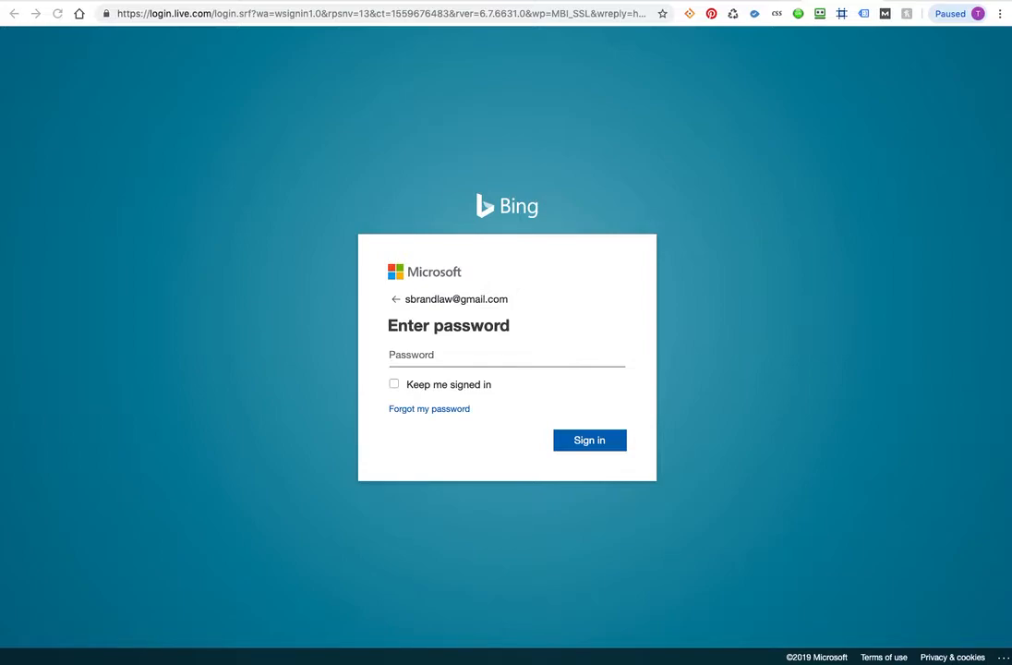
pyautogui.click(415, 355)
pyautogui.press('super+v')
pyautogui.click(568, 442)
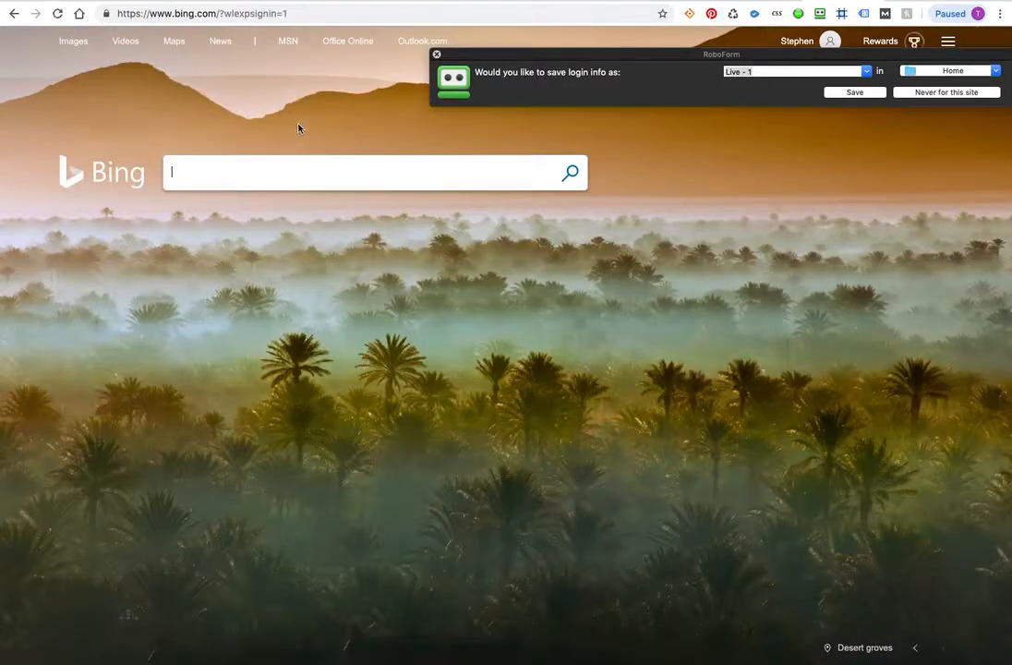
# Step: Dismiss the save-login offer and search Bing for 'bing mybusiness'
pyautogui.click(437, 54)
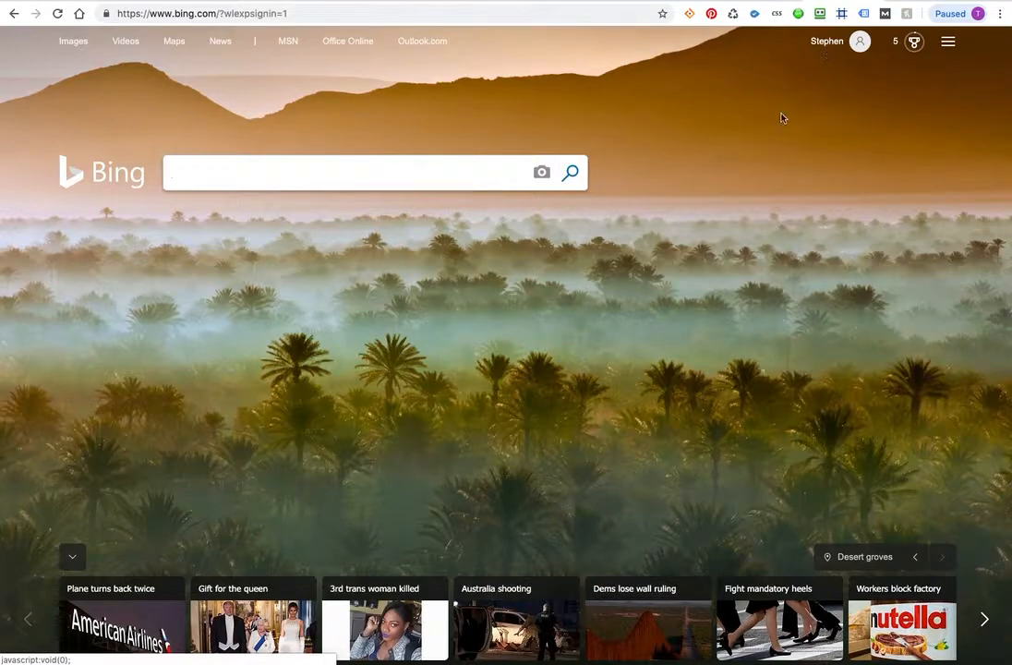
pyautogui.click(388, 172)
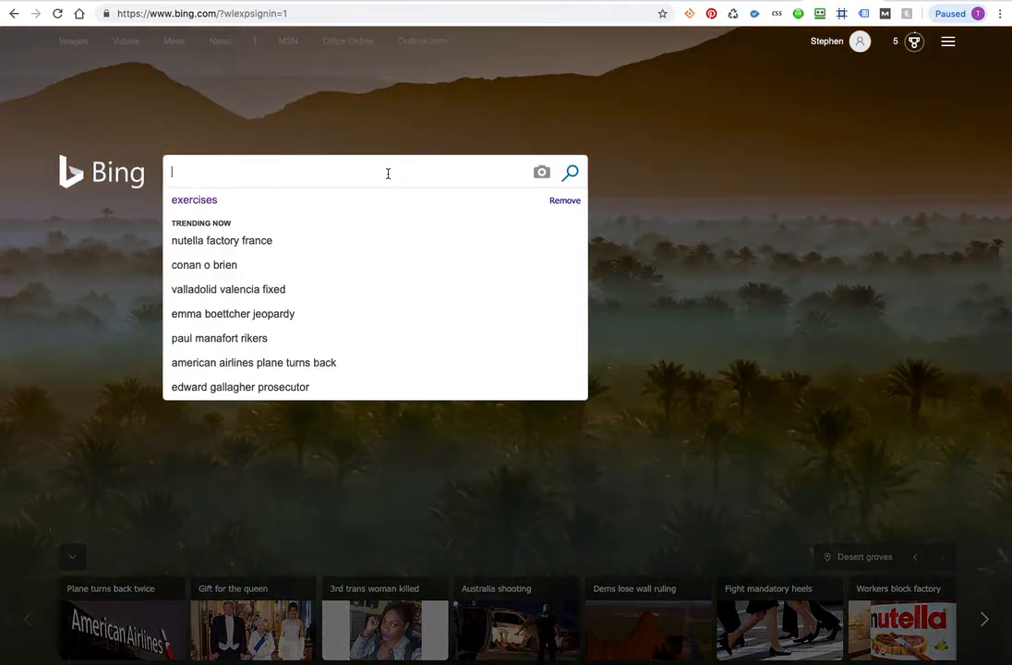
pyautogui.write('bing myb')
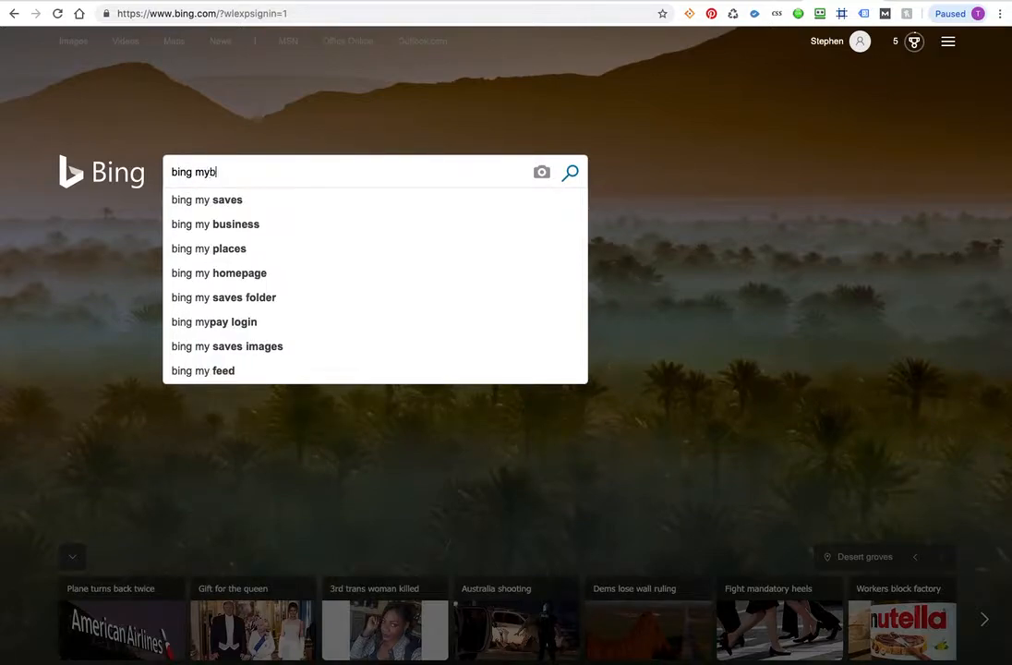
pyautogui.write('usiness')
pyautogui.press('Return')
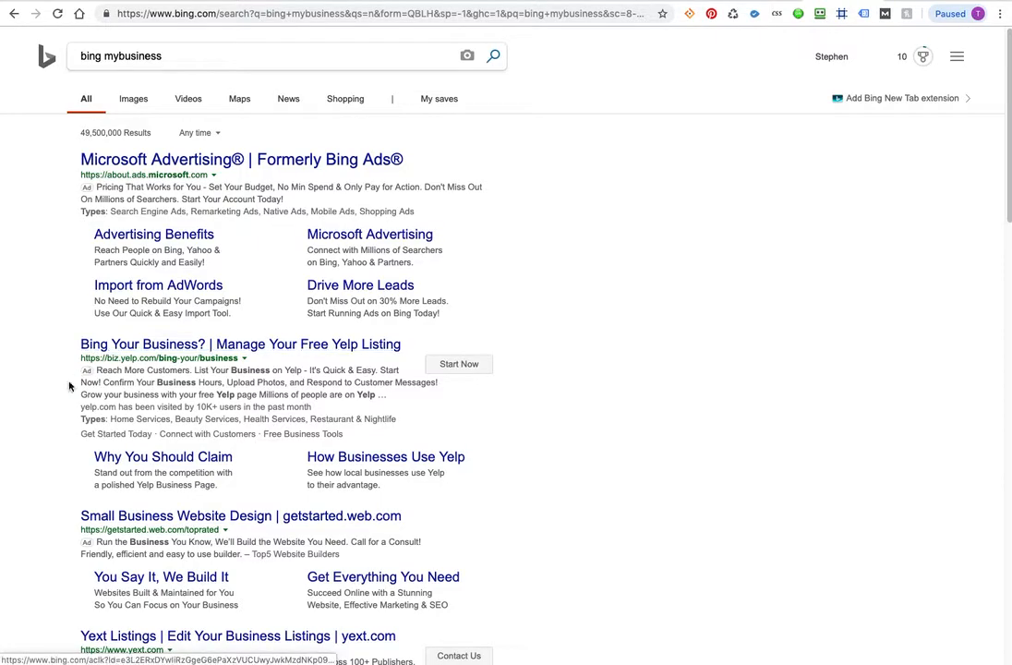
# Step: Scroll the results, then change the query to 'bing place'
pyautogui.scroll(-3, 55, 394)
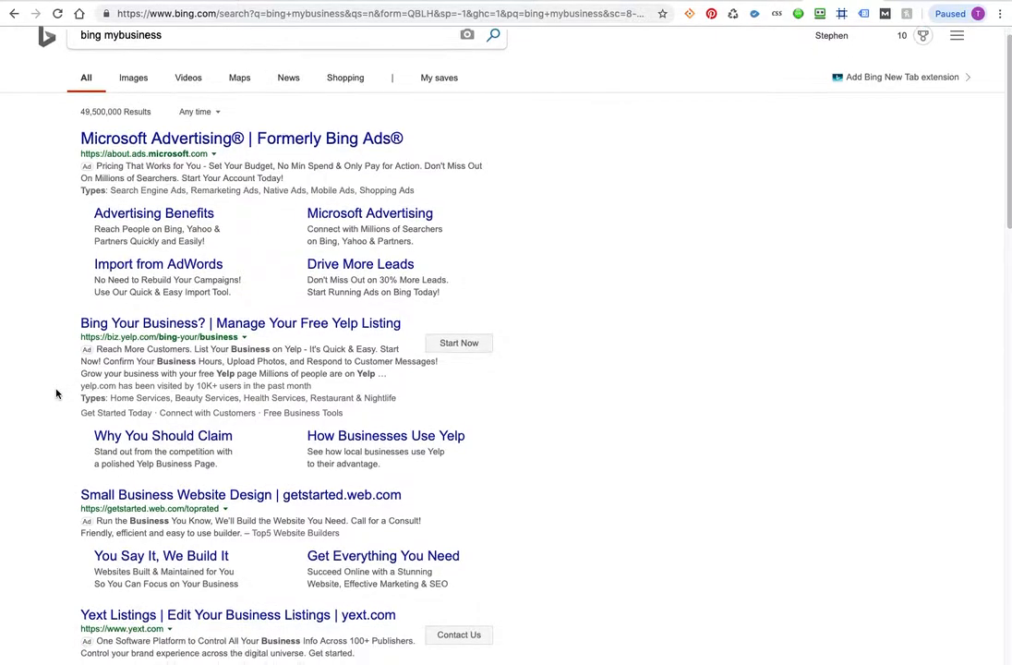
pyautogui.scroll(-4, 55, 393)
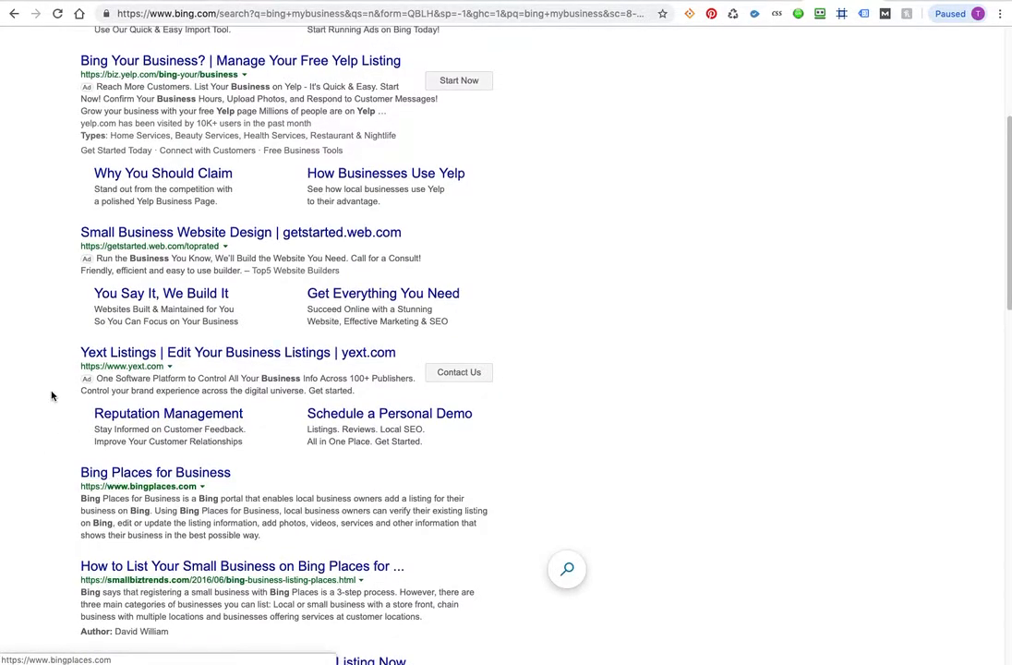
pyautogui.scroll(7, 52, 395)
pyautogui.doubleClick(107, 58)
pyautogui.write('place')
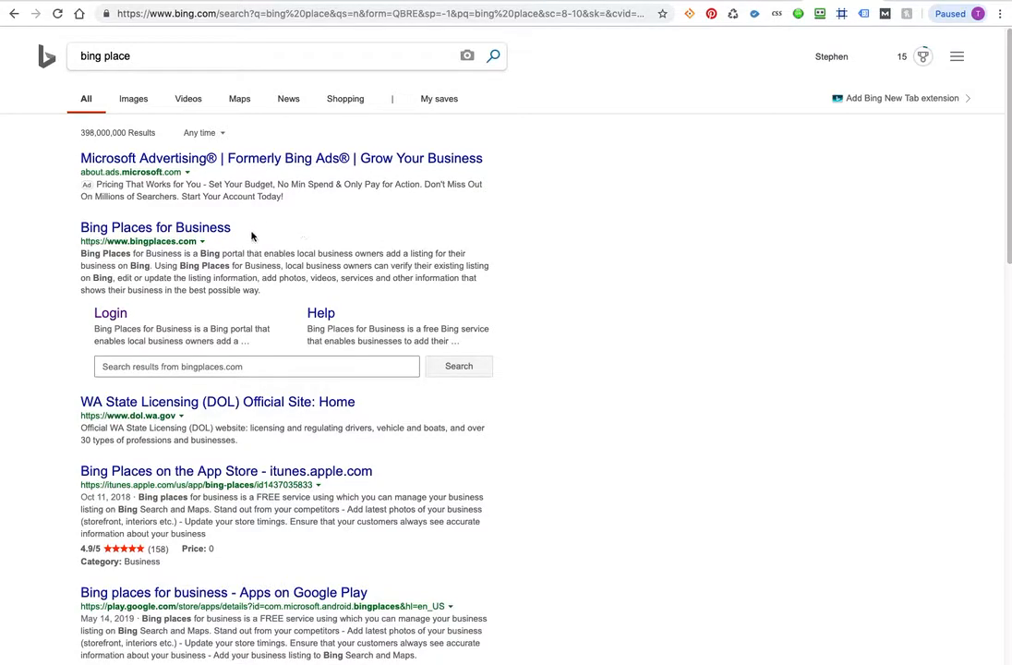
# Step: Open the Bing Places for Business site, close the promo banner, and choose Microsoft account sign-in
pyautogui.click(168, 231)
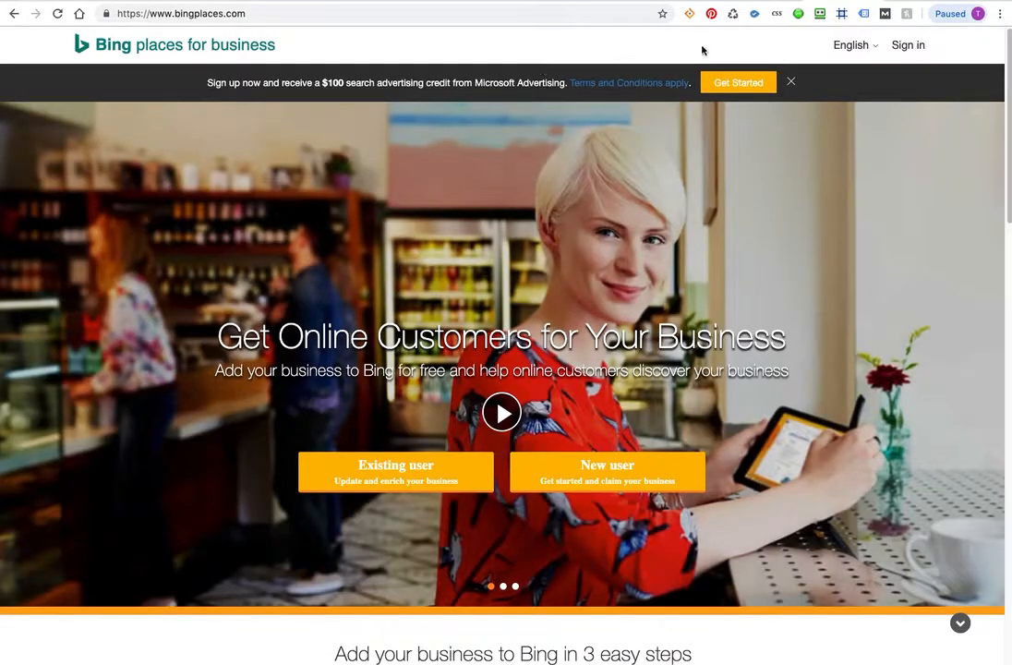
pyautogui.click(789, 83)
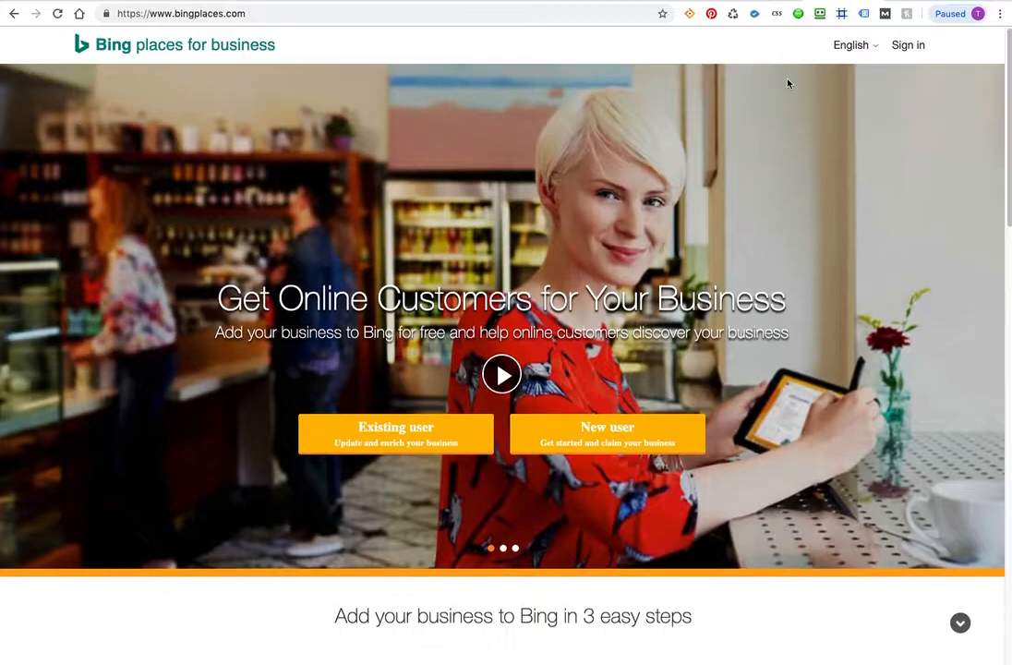
pyautogui.click(906, 47)
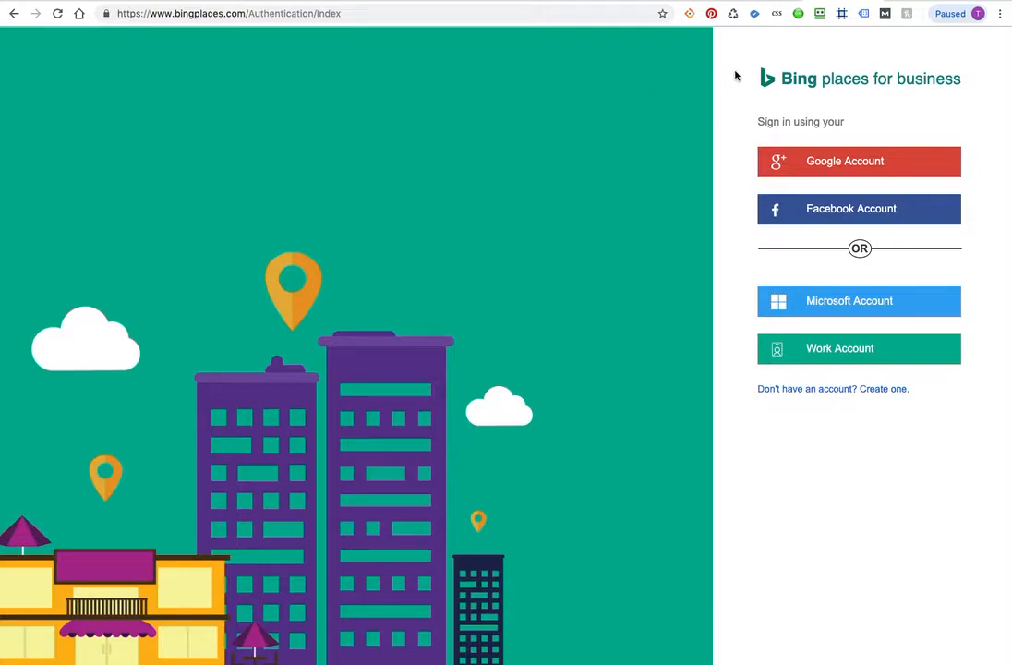
pyautogui.click(839, 304)
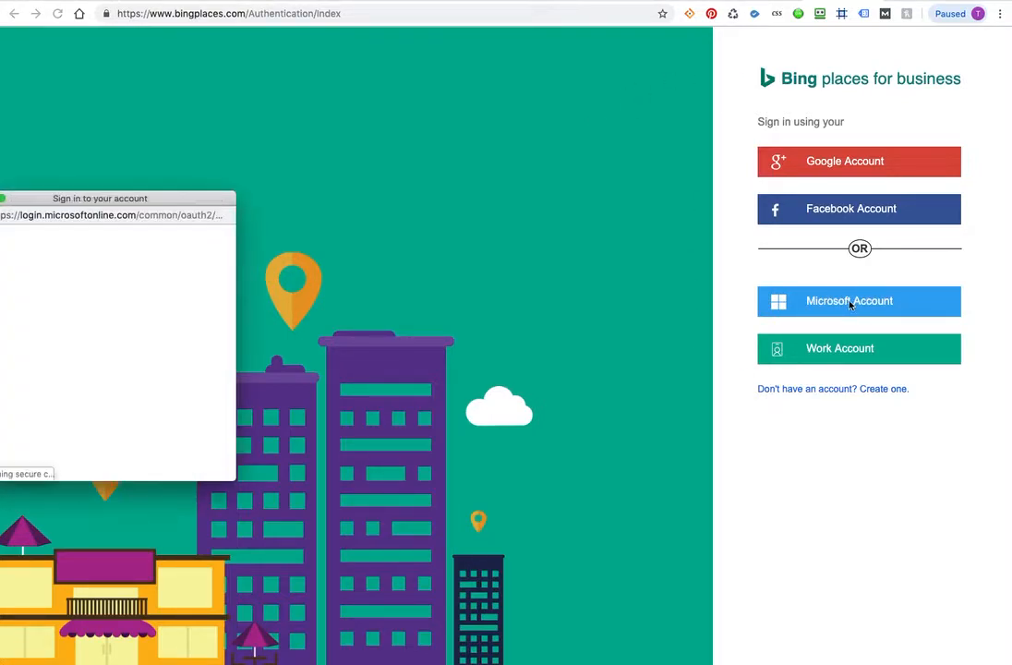
# Step: Enter the saved account e-mail, continue, and choose to stay signed in
pyautogui.moveTo(81, 198); pyautogui.dragTo(231, 197)
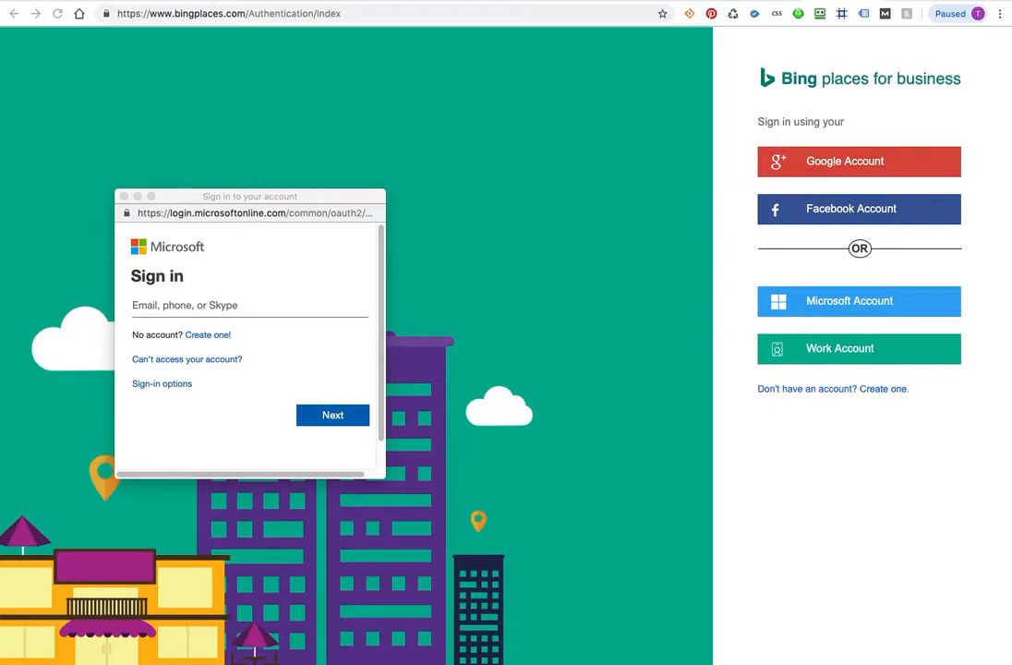
pyautogui.click(172, 305)
pyautogui.press('super+v')
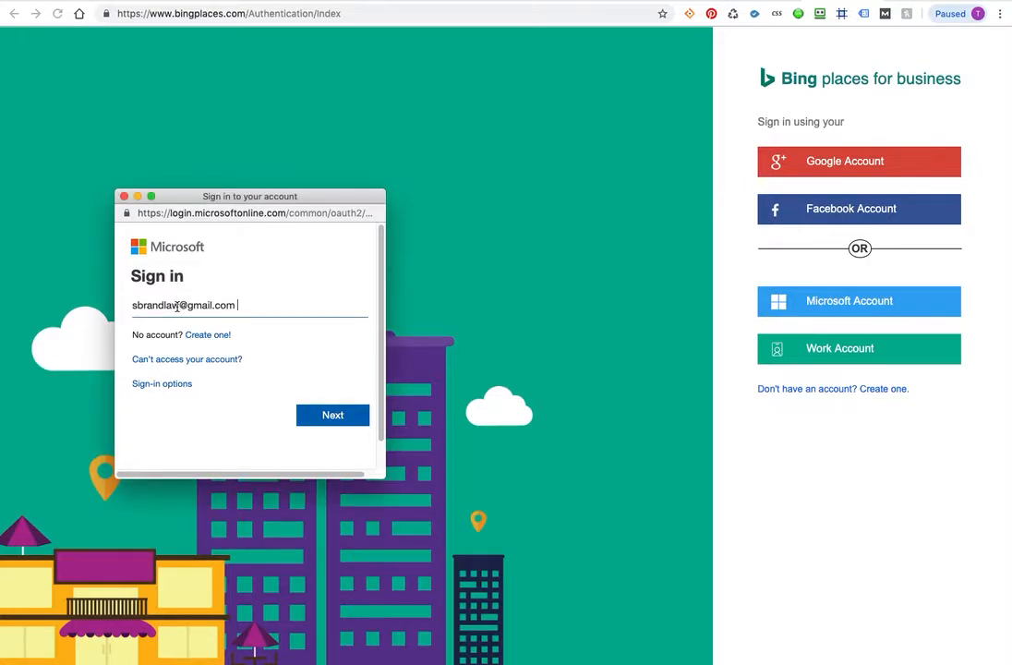
pyautogui.click(333, 415)
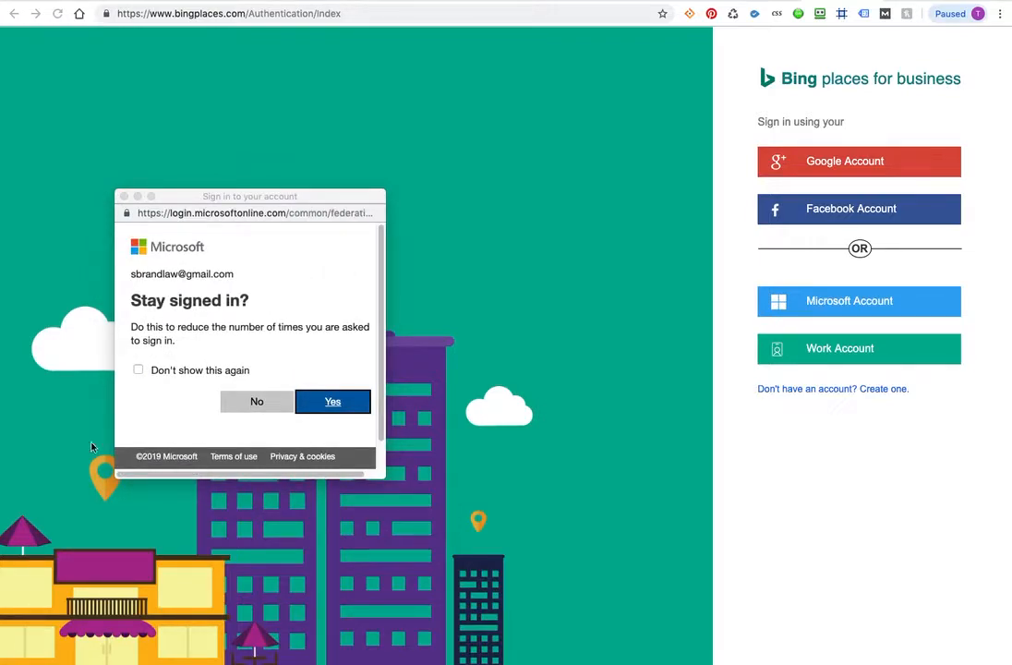
pyautogui.click(331, 403)
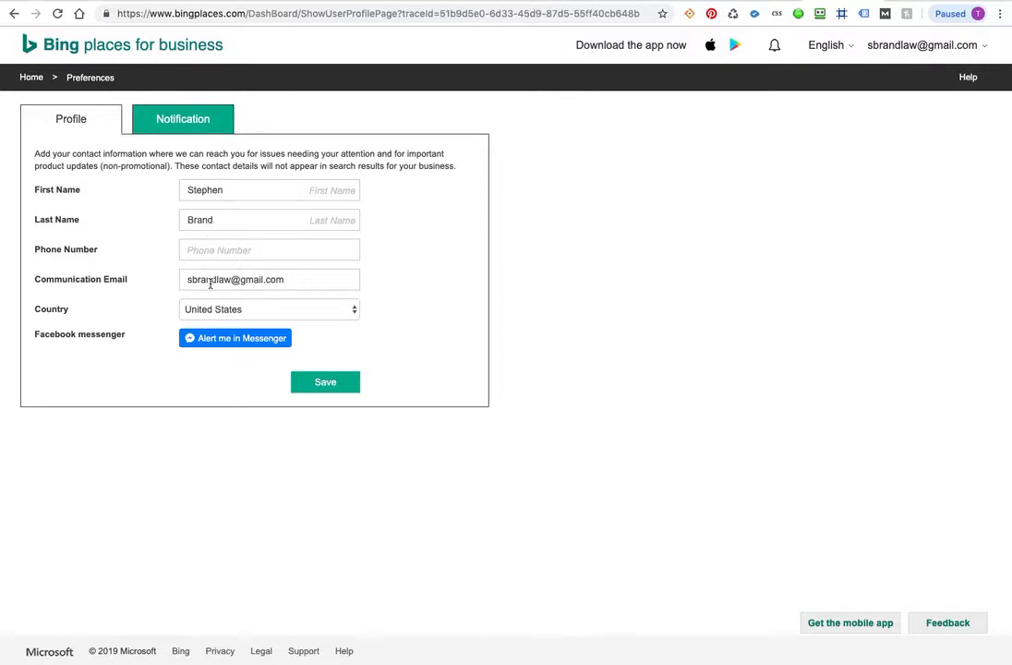
# Step: Place the law office website beside the Bing Places profile form
pyautogui.click(206, 250)
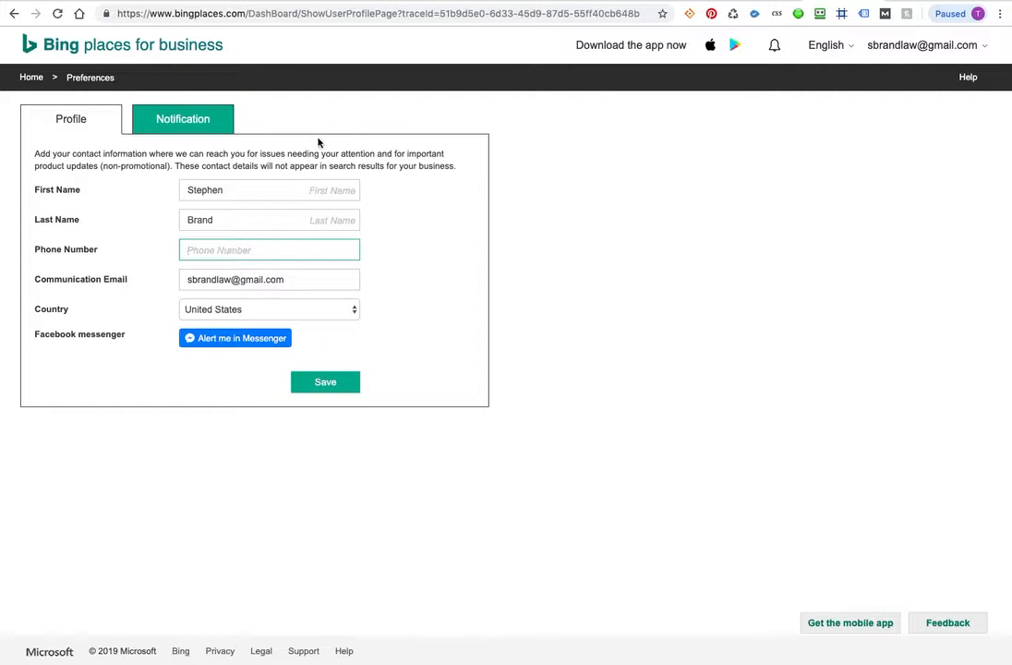
pyautogui.press('super+Tab')
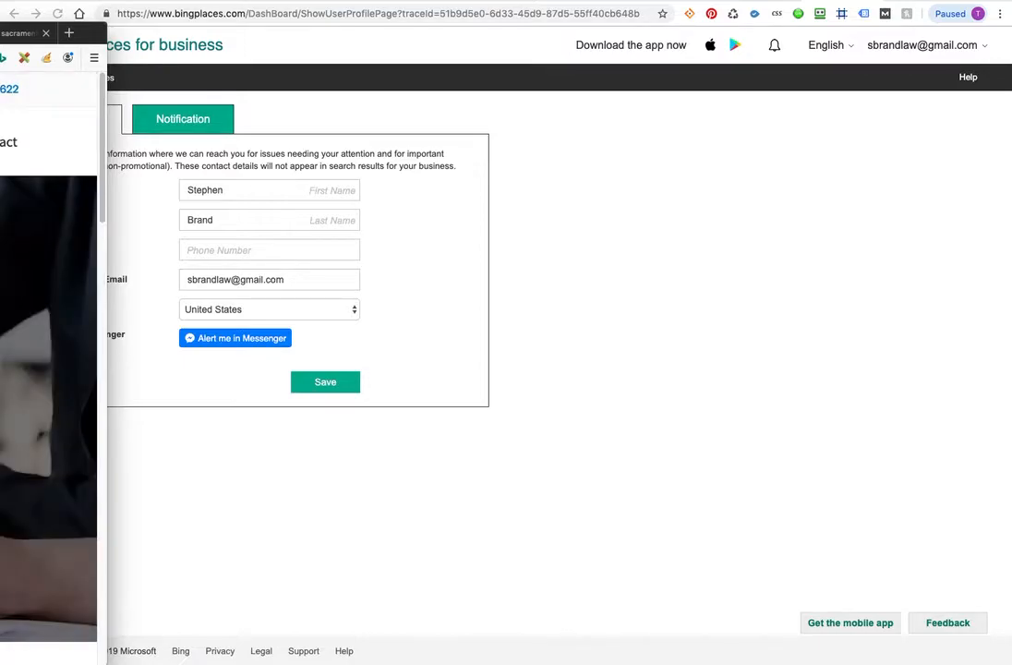
pyautogui.scroll(-10, 48, 369)
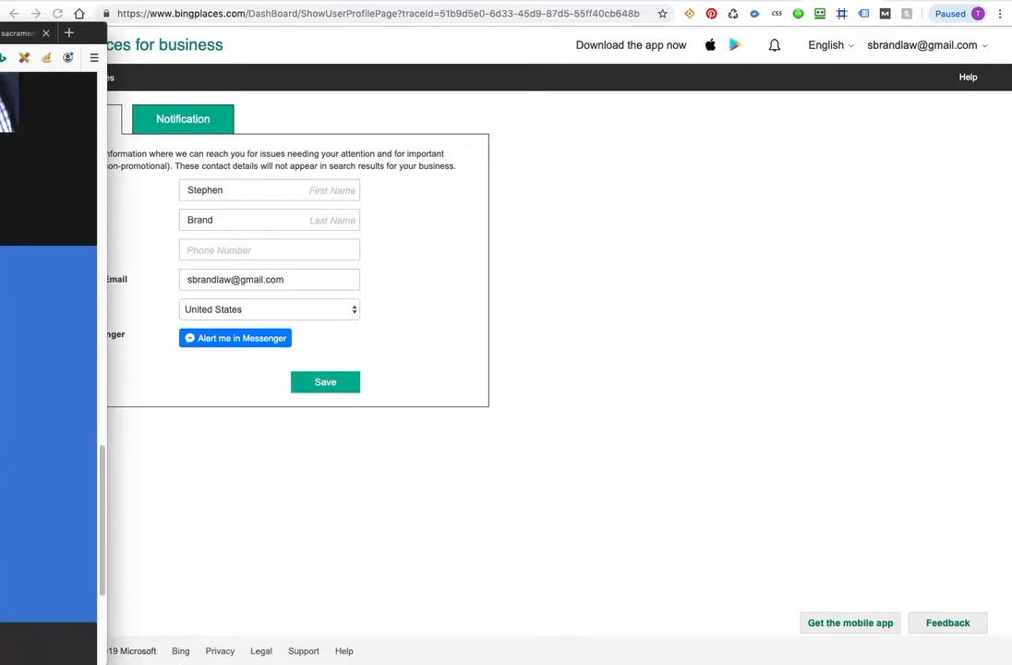
pyautogui.scroll(-4, 48, 369)
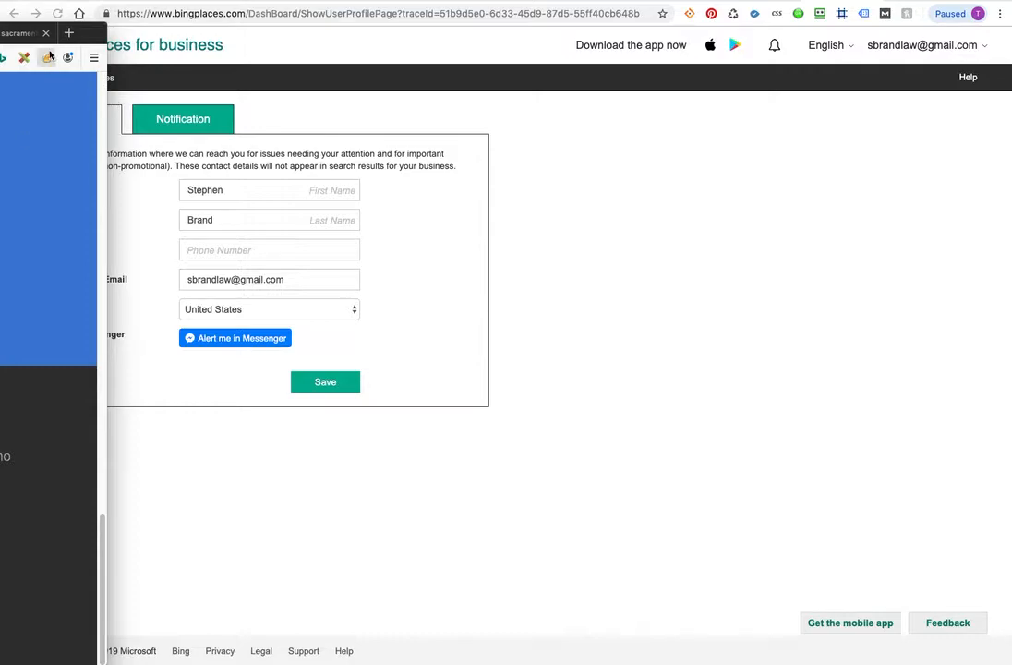
pyautogui.click(102, 27)
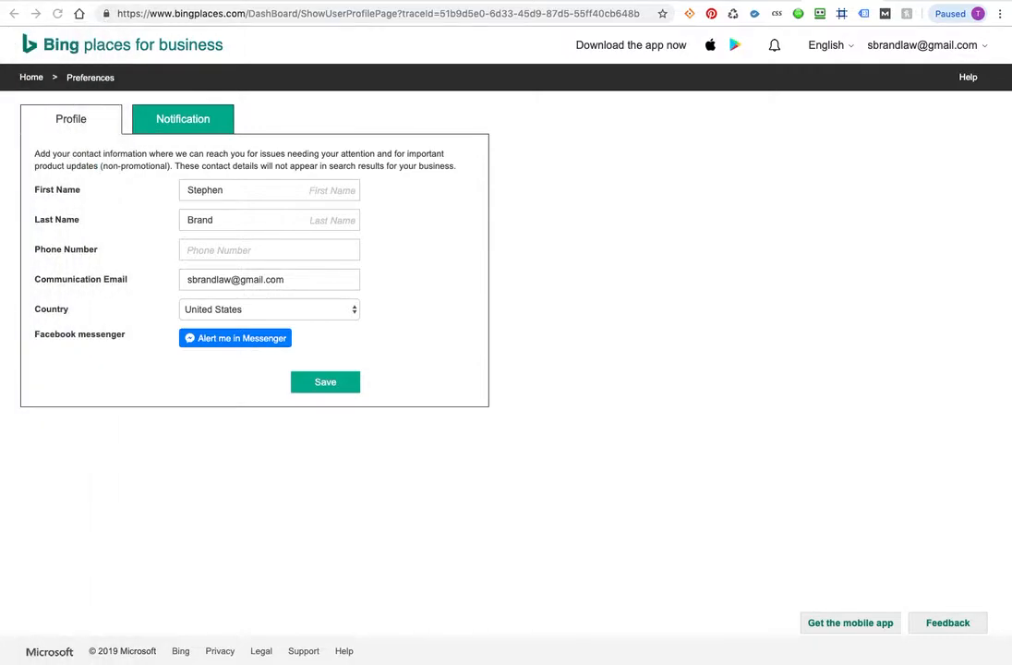
pyautogui.moveTo(269, 52); pyautogui.dragTo(1011, 103)
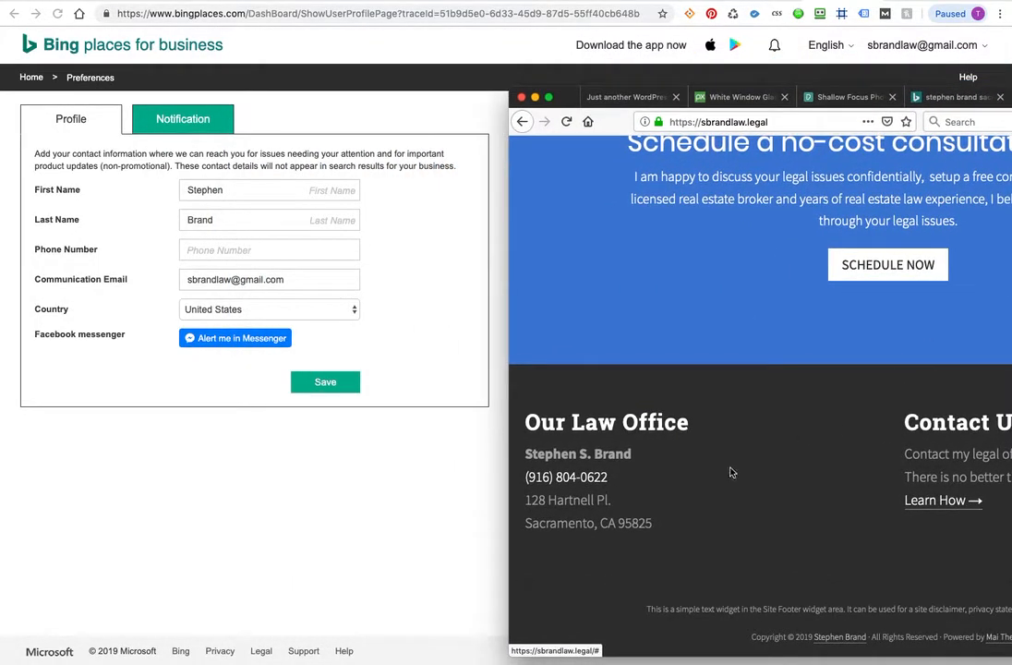
# Step: Select the office phone number on the website and dismiss the update popup
pyautogui.click(668, 463)
pyautogui.moveTo(620, 475)
pyautogui.mouseDown()
pyautogui.moveTo(528, 480)
pyautogui.moveTo(629, 486)
pyautogui.mouseUp()
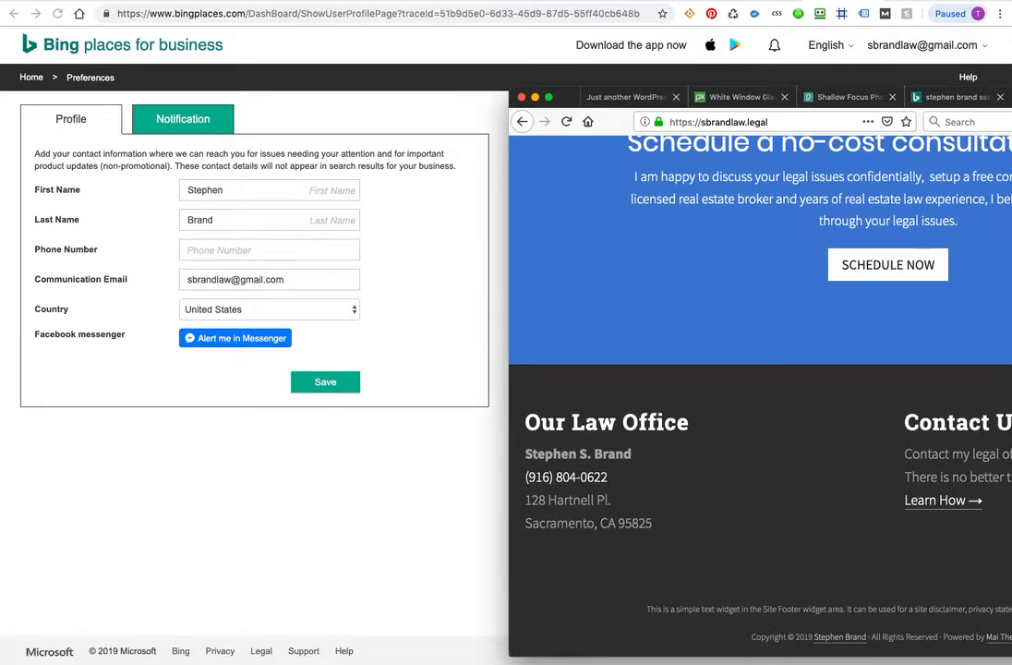
pyautogui.click(539, 478)
pyautogui.click(220, 249)
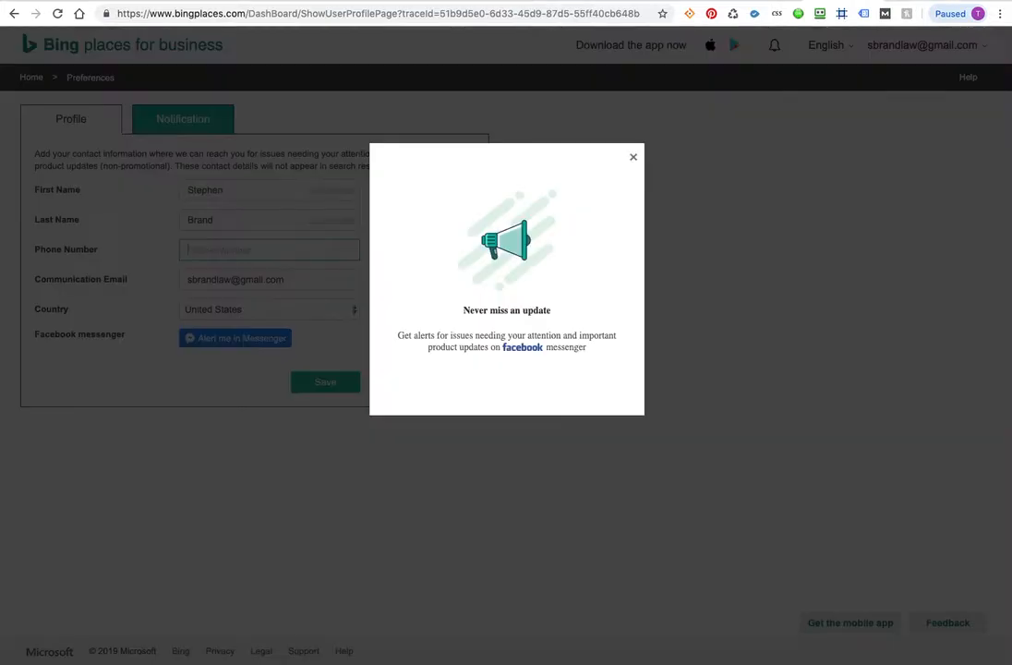
pyautogui.click(633, 154)
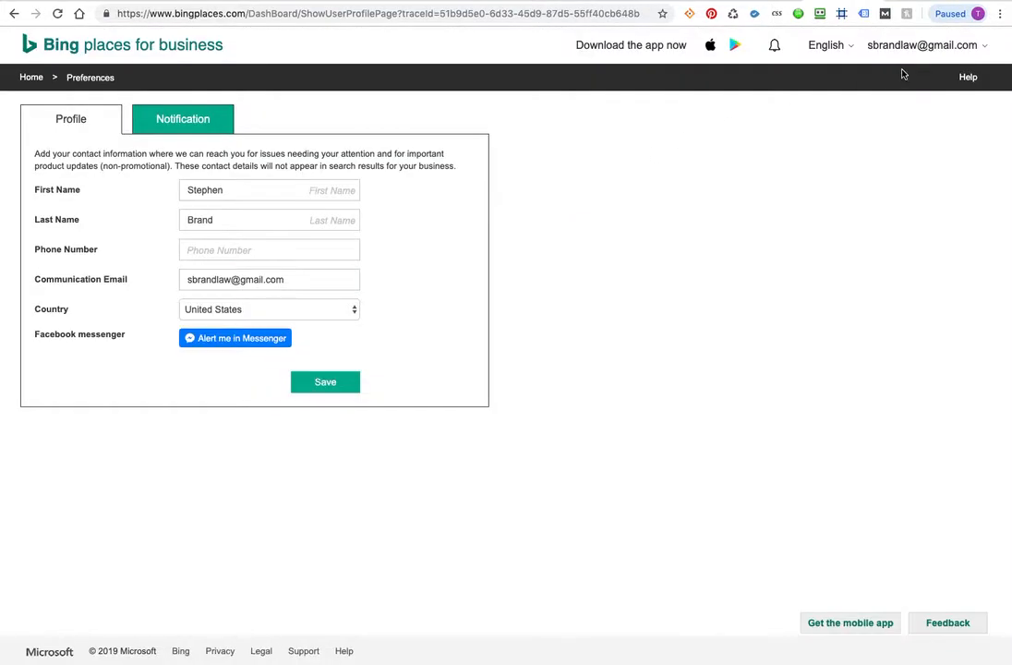
# Step: Start typing the office phone number into the Phone Number field
pyautogui.press('super+Tab')
pyautogui.click(570, 140)
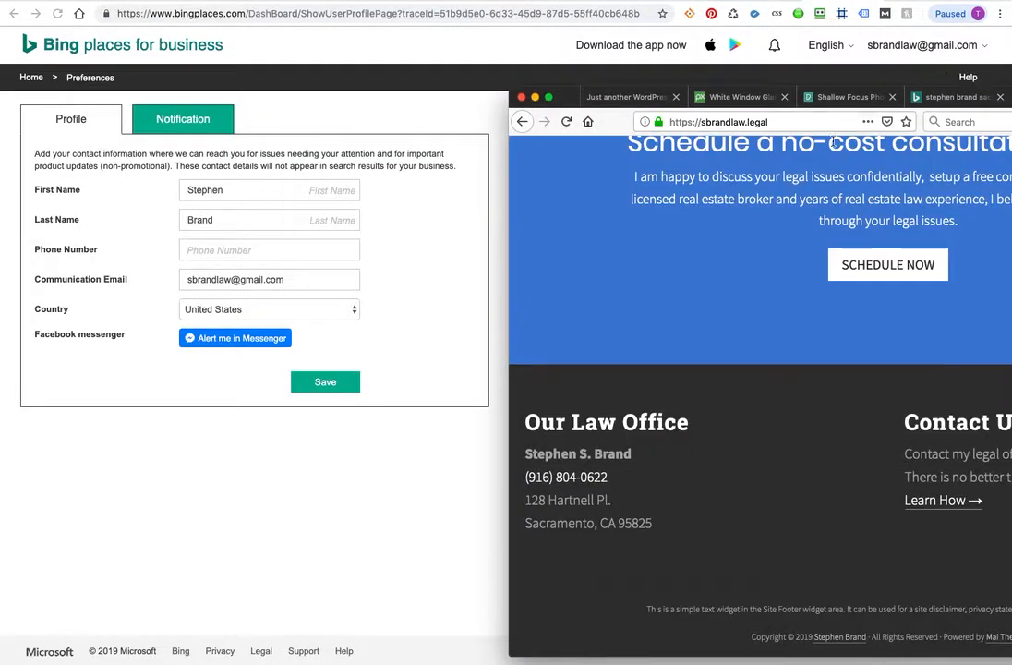
pyautogui.press('super+Tab')
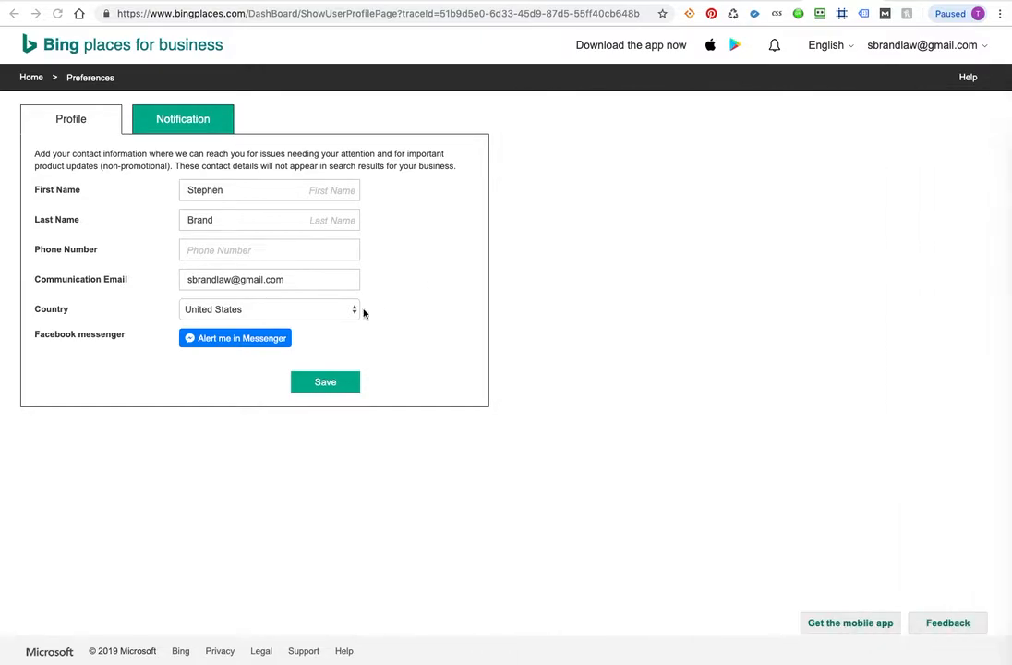
pyautogui.click(233, 249)
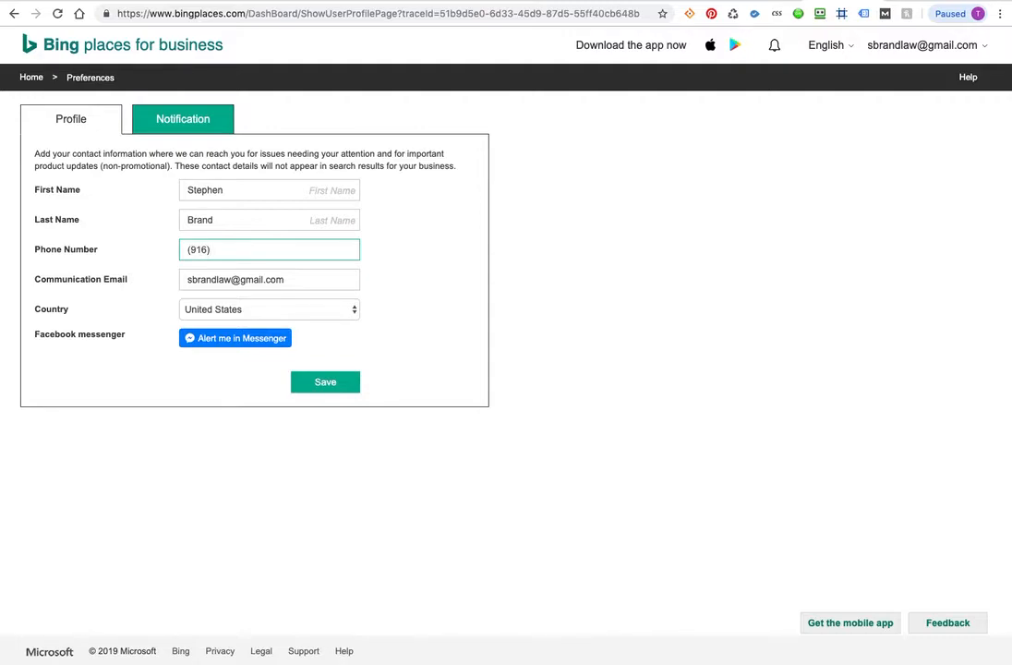
# Step: Save the contact profile and choose to claim or add the business manually
pyautogui.click(325, 382)
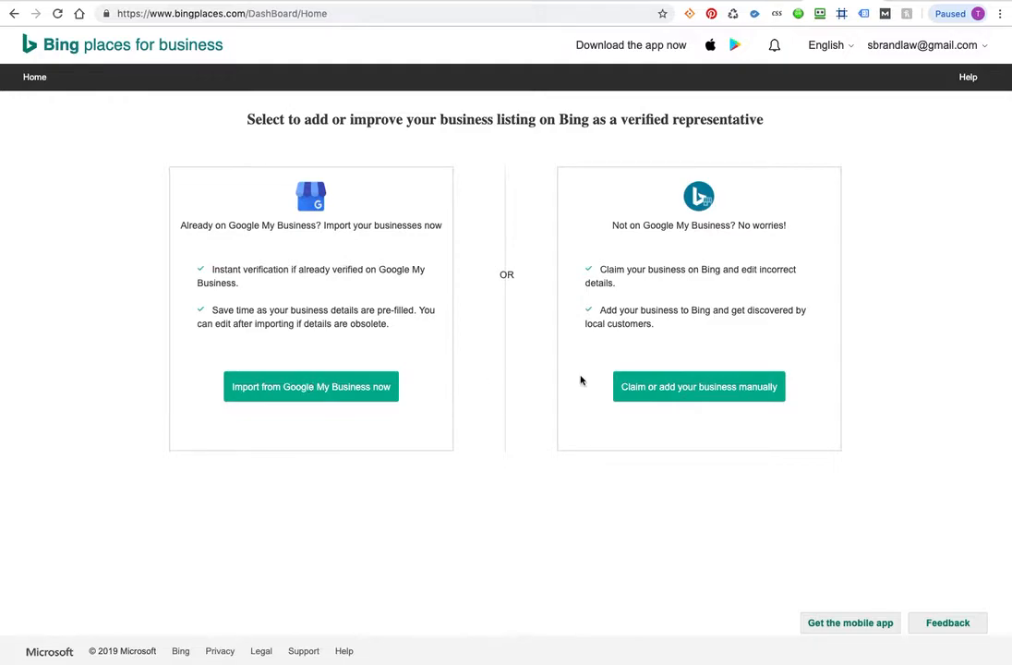
pyautogui.click(716, 395)
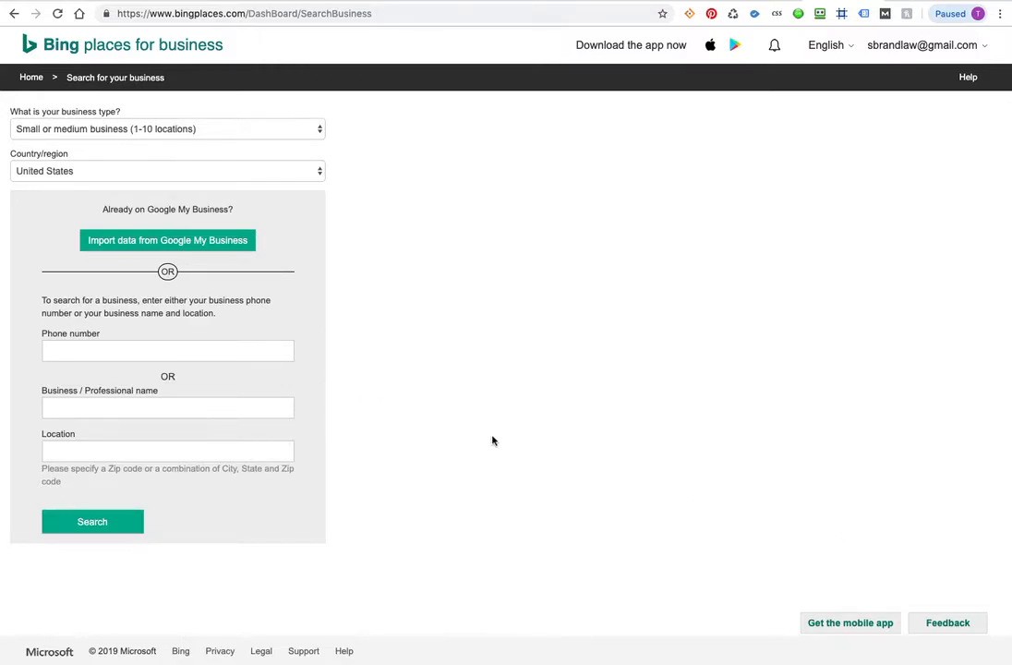
# Step: Begin searching for the business by its phone number
pyautogui.click(138, 352)
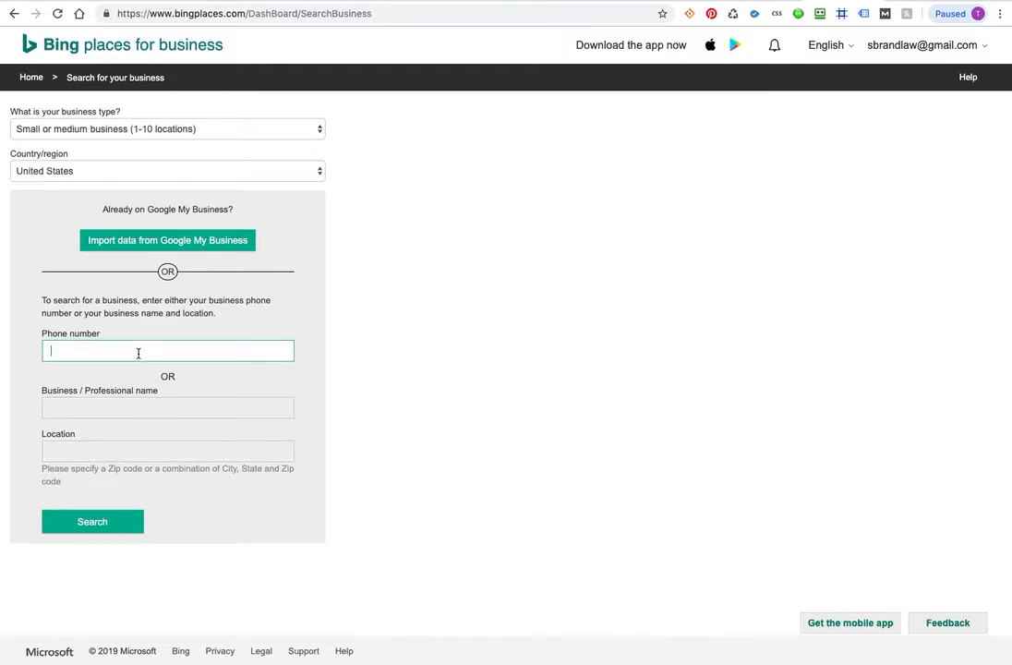
pyautogui.write('(916')
pyautogui.write('22')
# Step: Search instead by the professional name and the office ZIP code
pyautogui.click(75, 407)
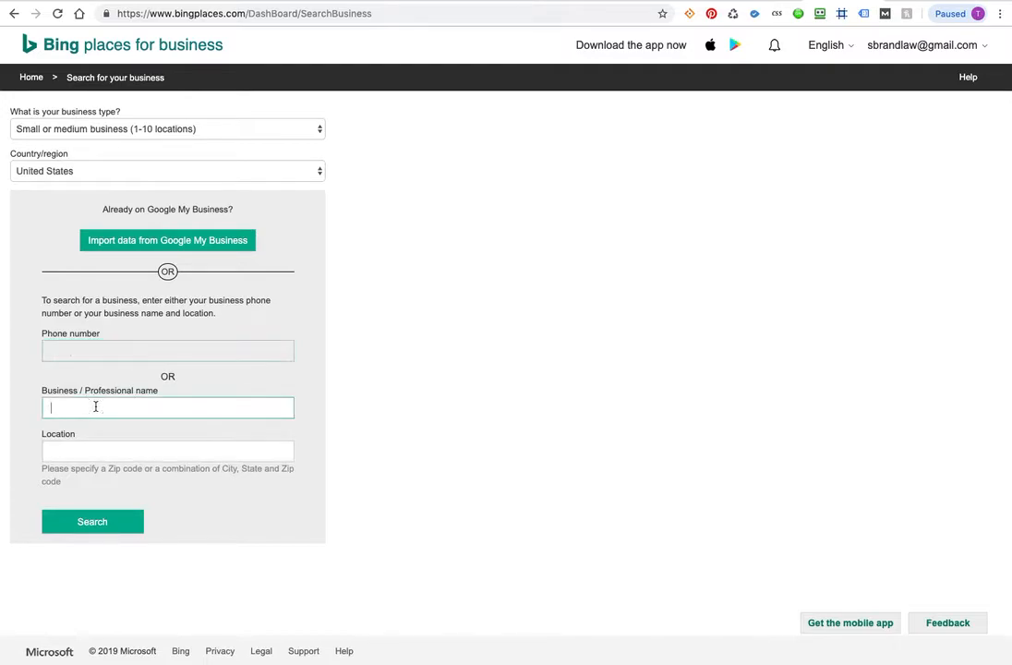
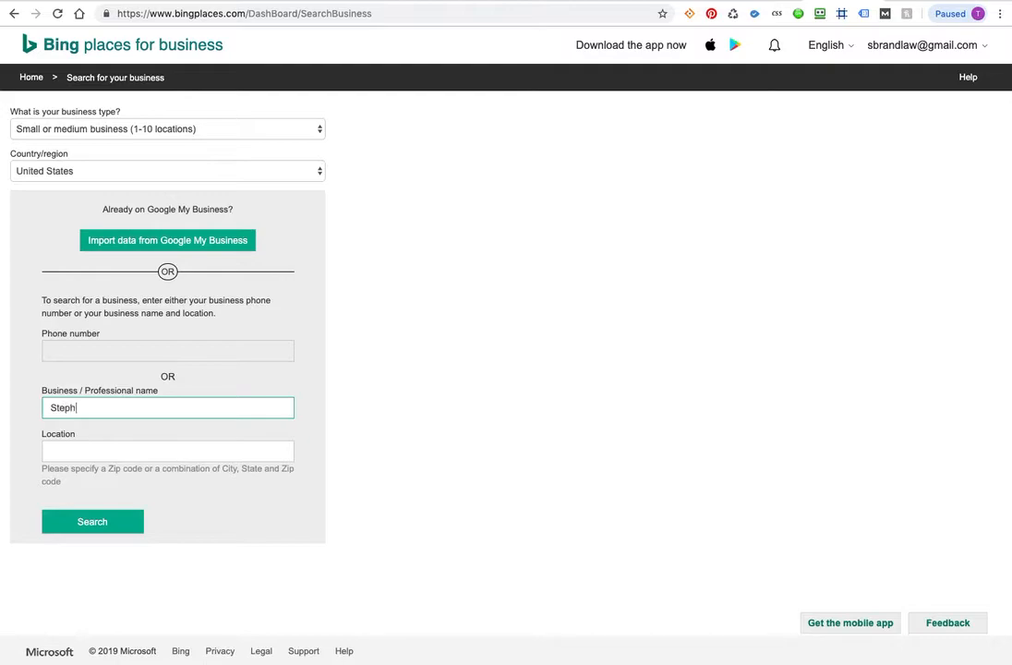
pyautogui.press('Tab')
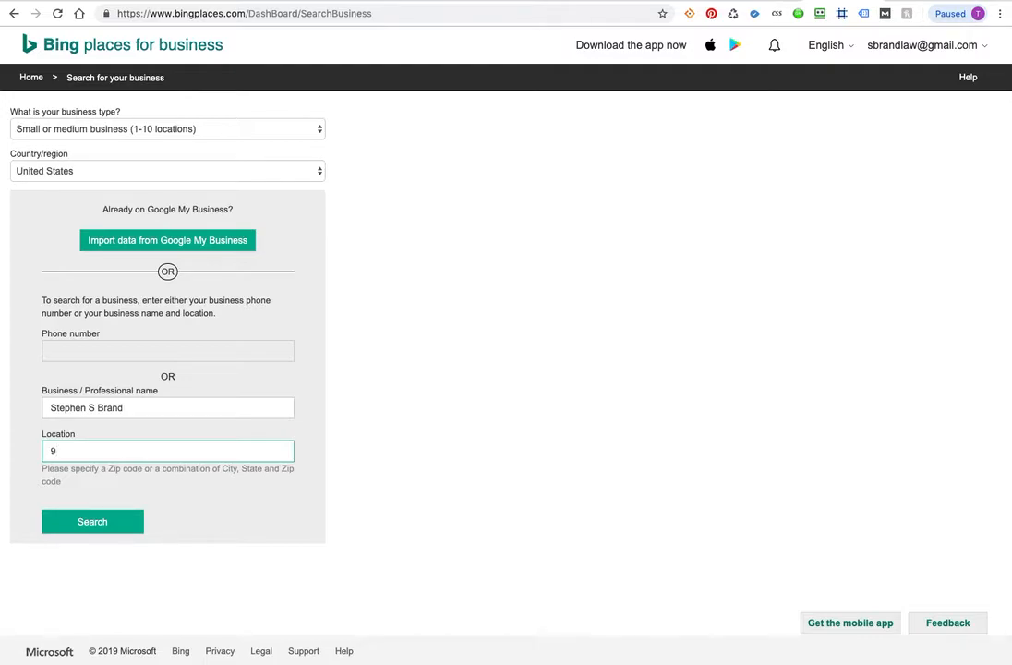
pyautogui.write('95825')
pyautogui.click(108, 527)
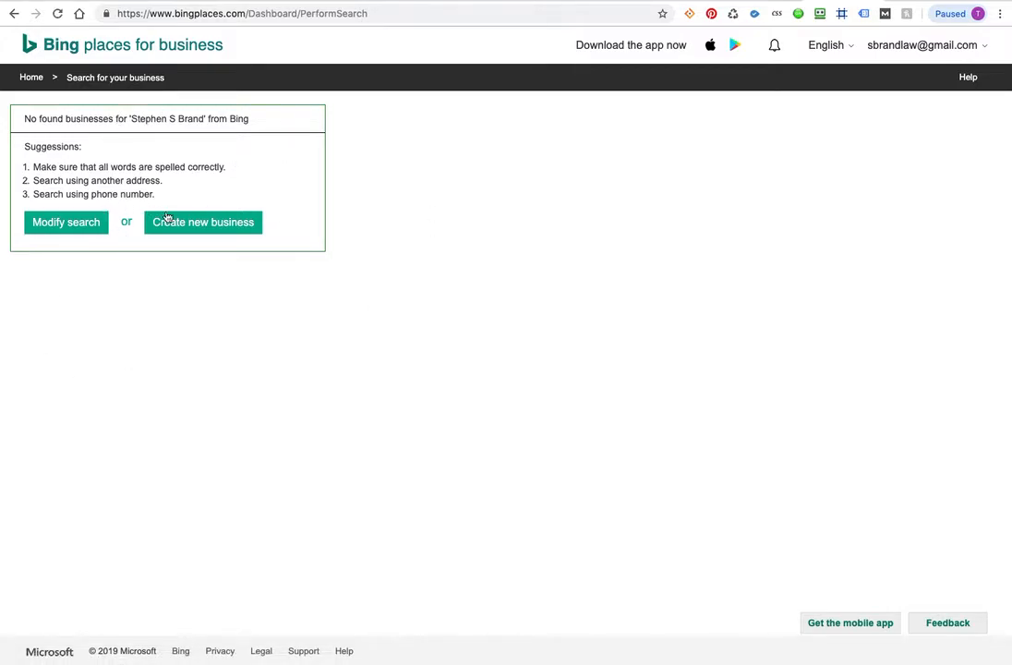
# Step: Choose Create new business, then return to the Google results and its search box
pyautogui.click(193, 229)
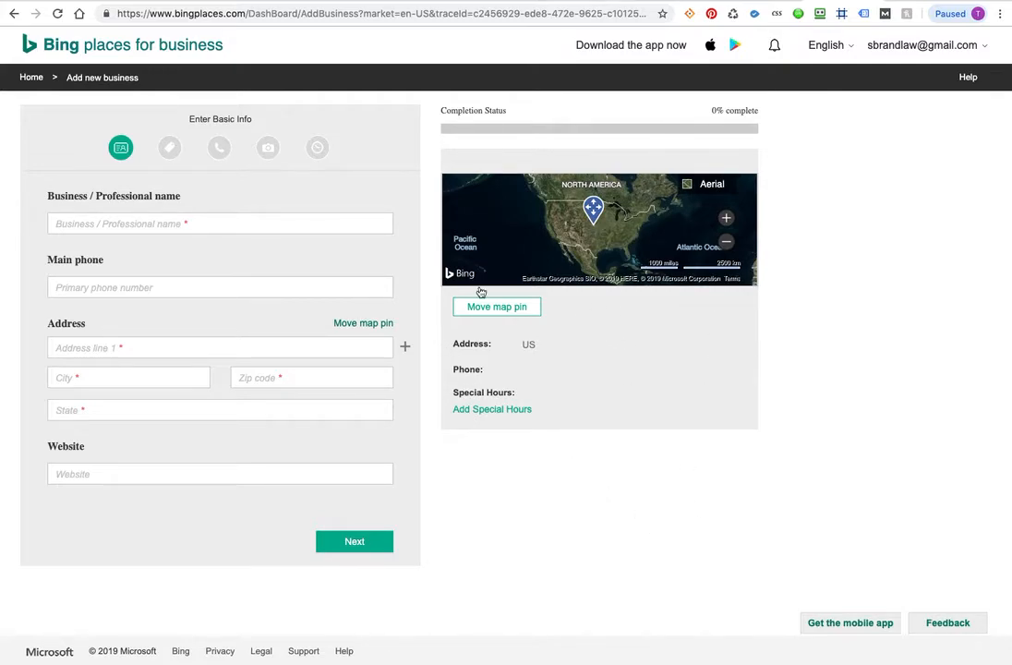
pyautogui.click(904, 2)
pyautogui.click(197, 55)
# Step: Search Google for 'peronal seo', review the Personal SEO panel, then reselect the query
pyautogui.press('super+a')
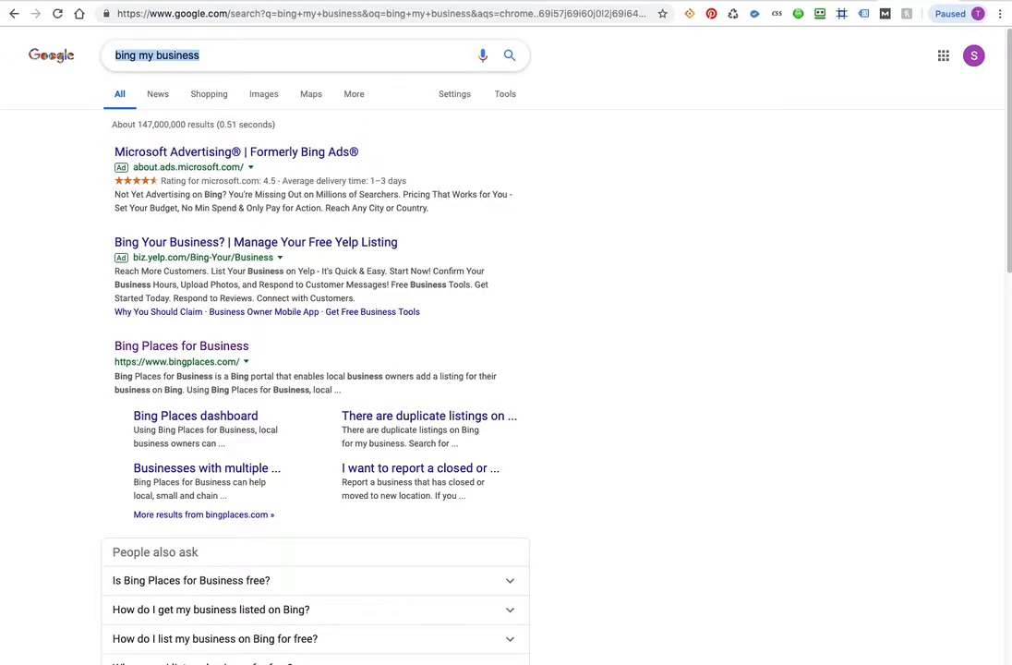
pyautogui.write('peronal')
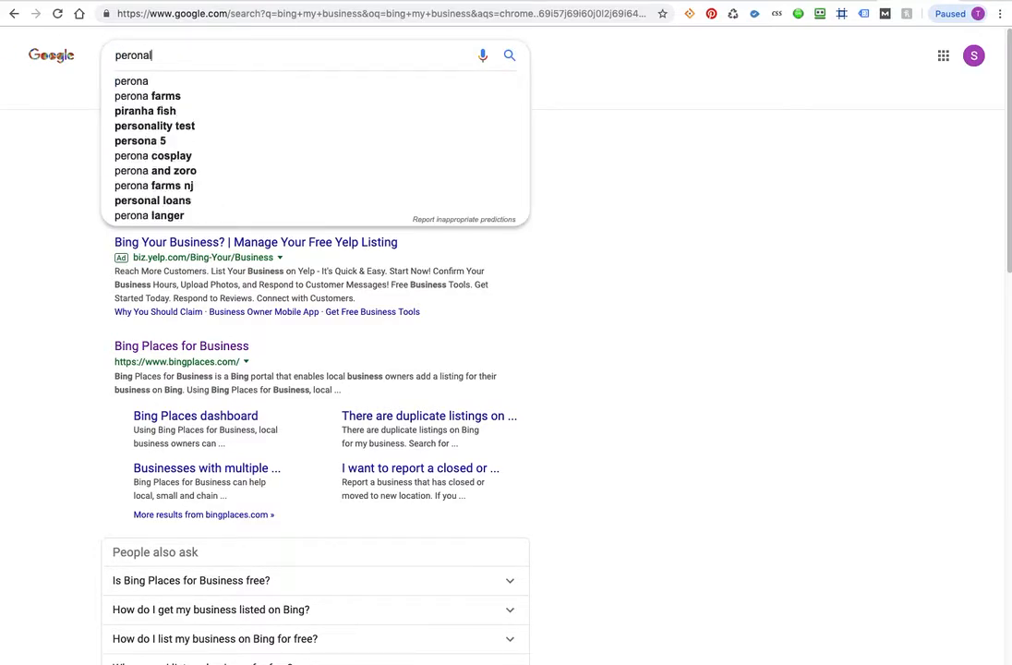
pyautogui.write(' seo')
pyautogui.press('Return')
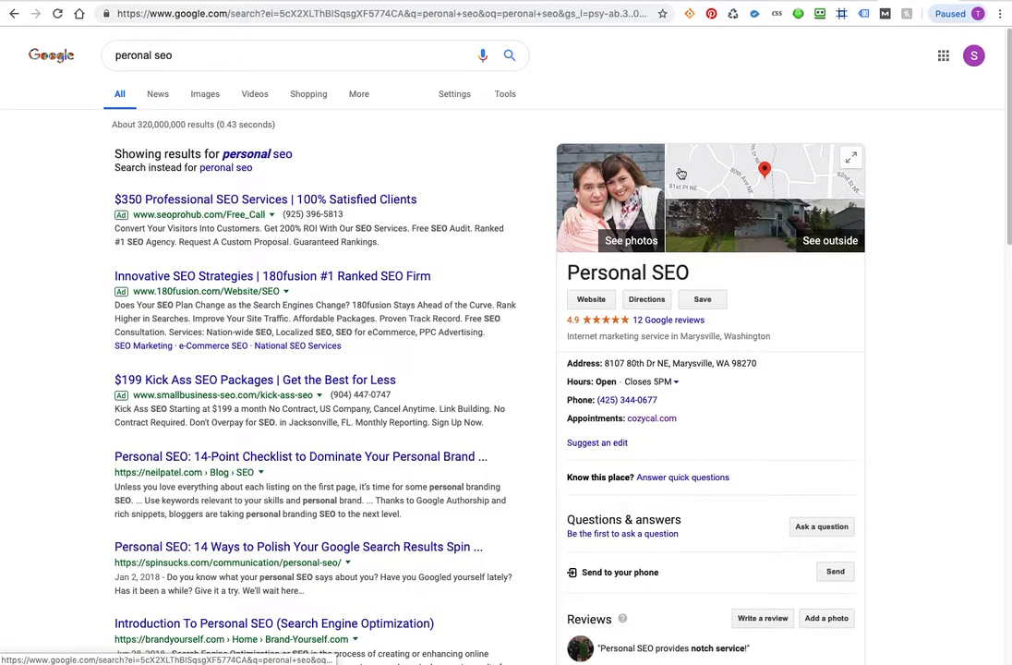
pyautogui.scroll(-3, 651, 545)
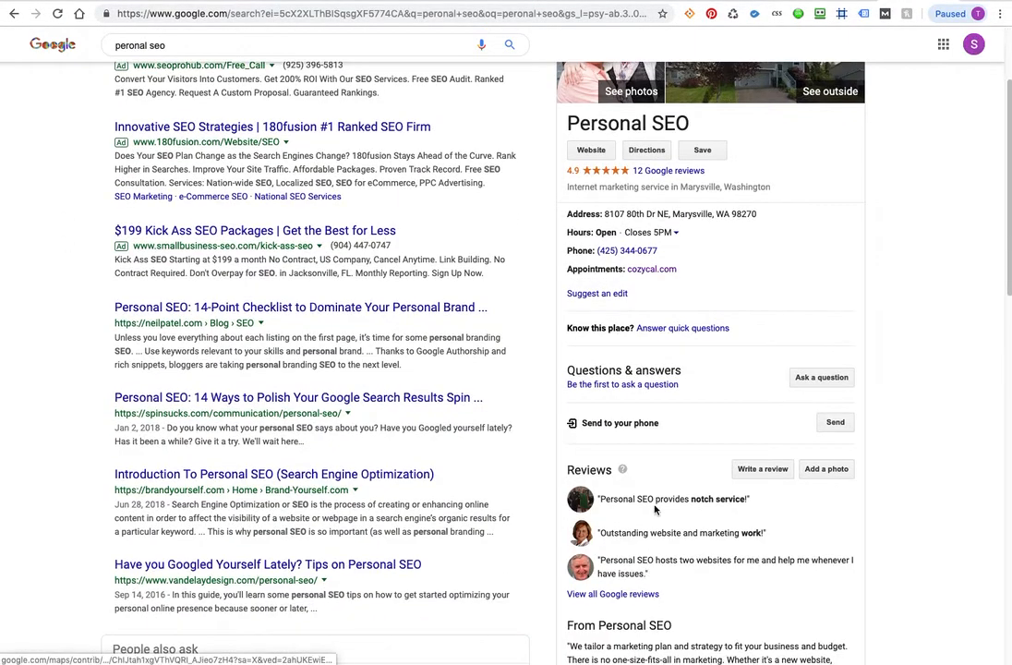
pyautogui.scroll(-3, 658, 548)
pyautogui.scroll(5, 671, 420)
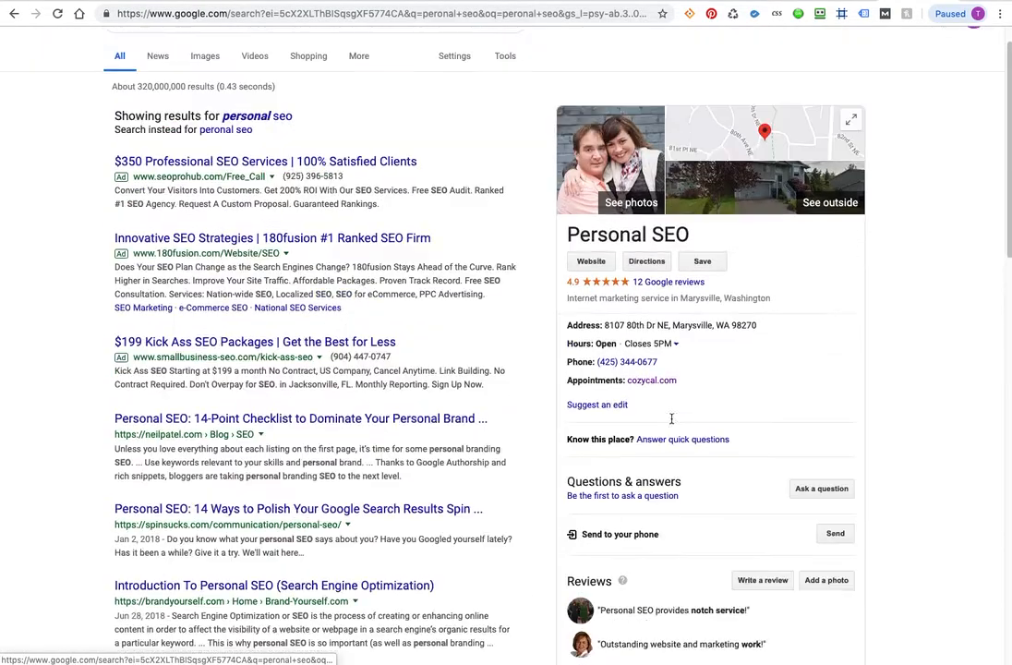
pyautogui.scroll(-8, 672, 421)
pyautogui.scroll(6, 671, 420)
pyautogui.scroll(3, 671, 423)
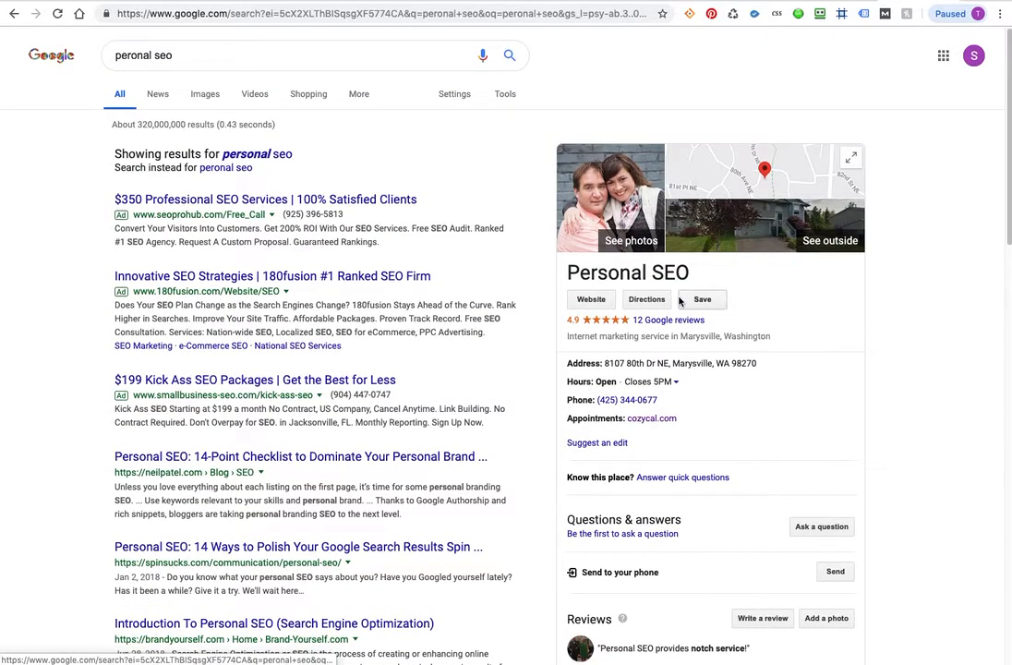
pyautogui.click(187, 55)
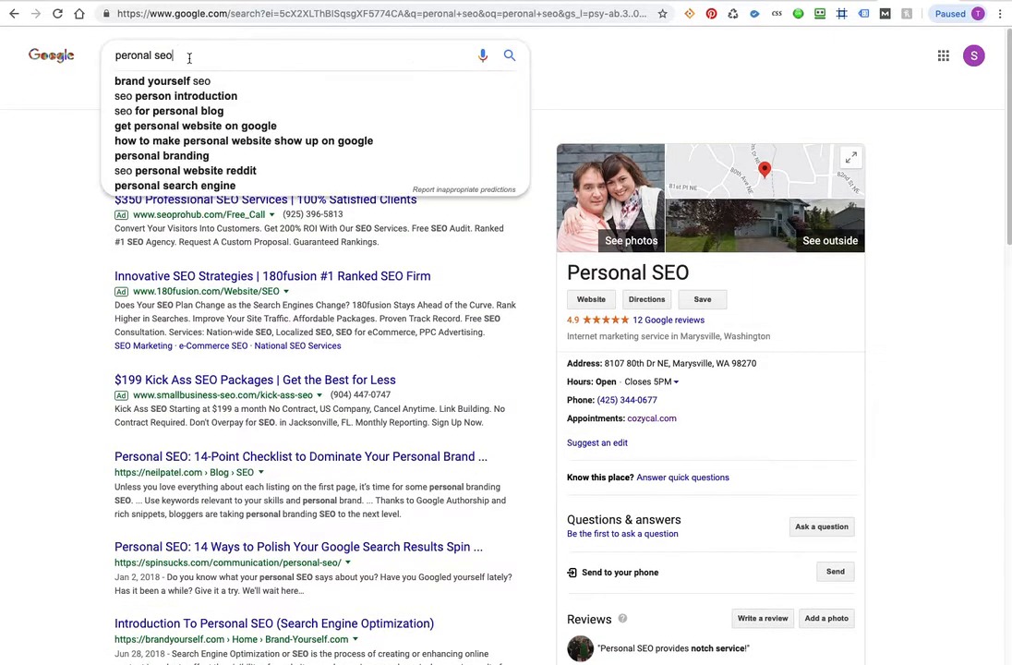
pyautogui.moveTo(210, 53); pyautogui.dragTo(97, 47)
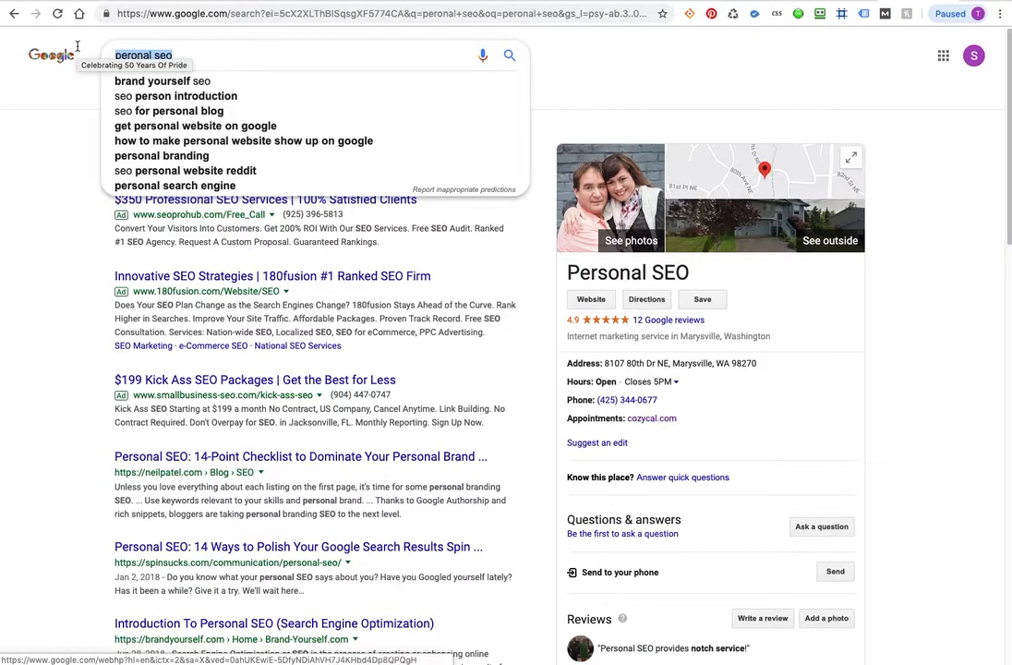
# Step: Search 'google my business', open the first result, and choose Sign in
pyautogui.write('google my ')
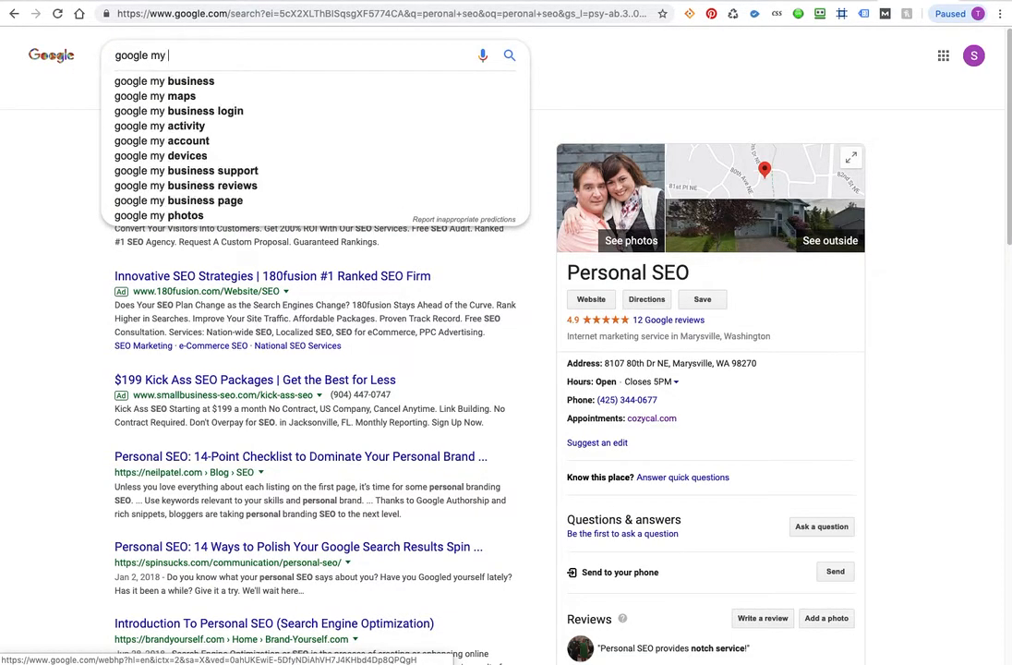
pyautogui.write('business')
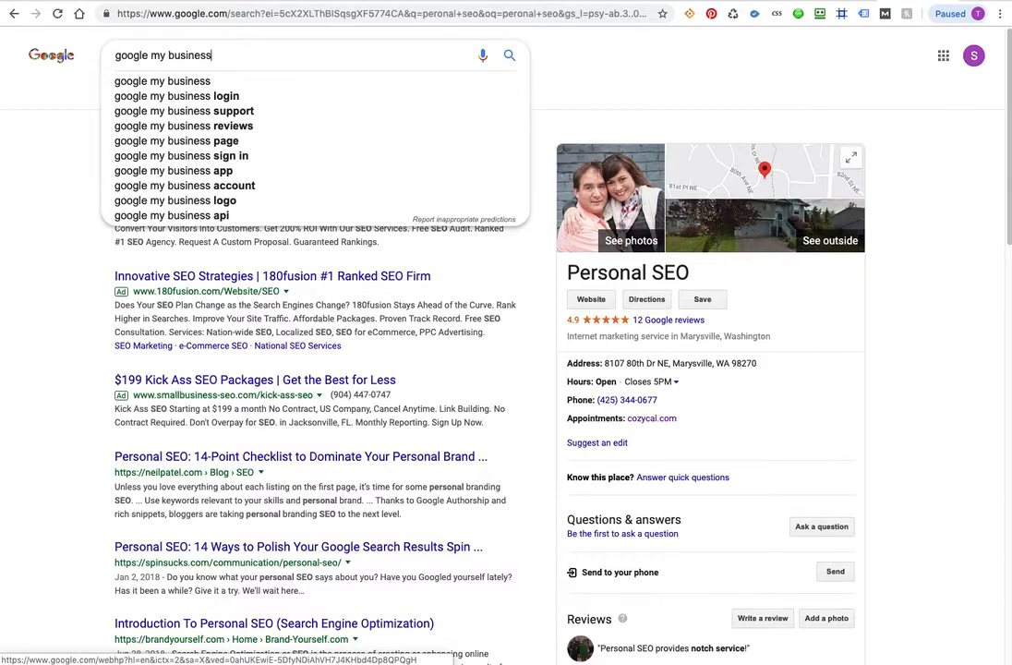
pyautogui.press('Return')
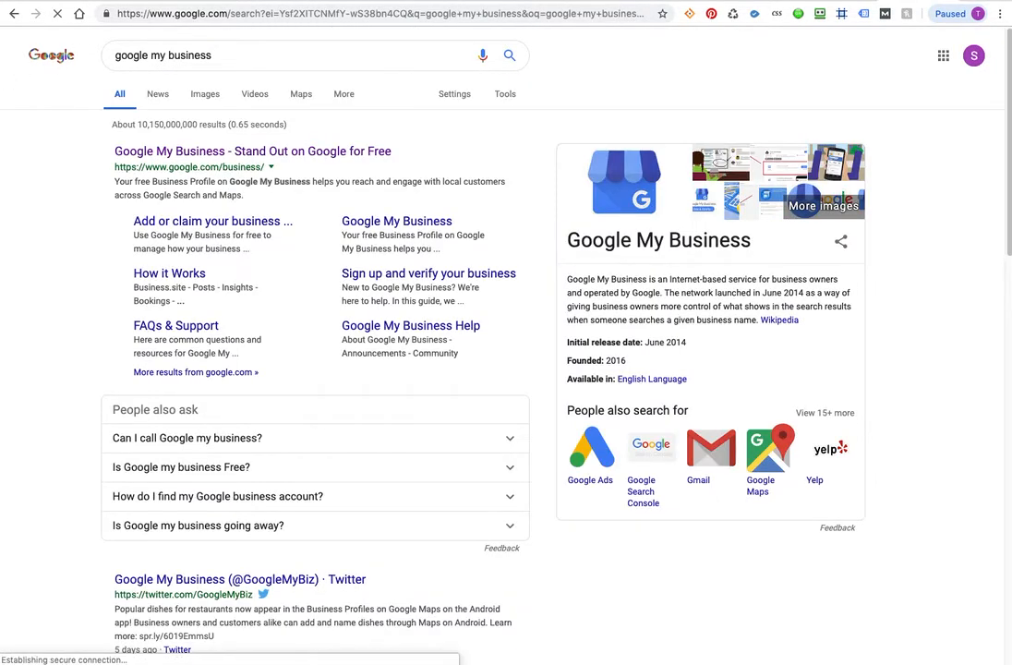
pyautogui.click(228, 152)
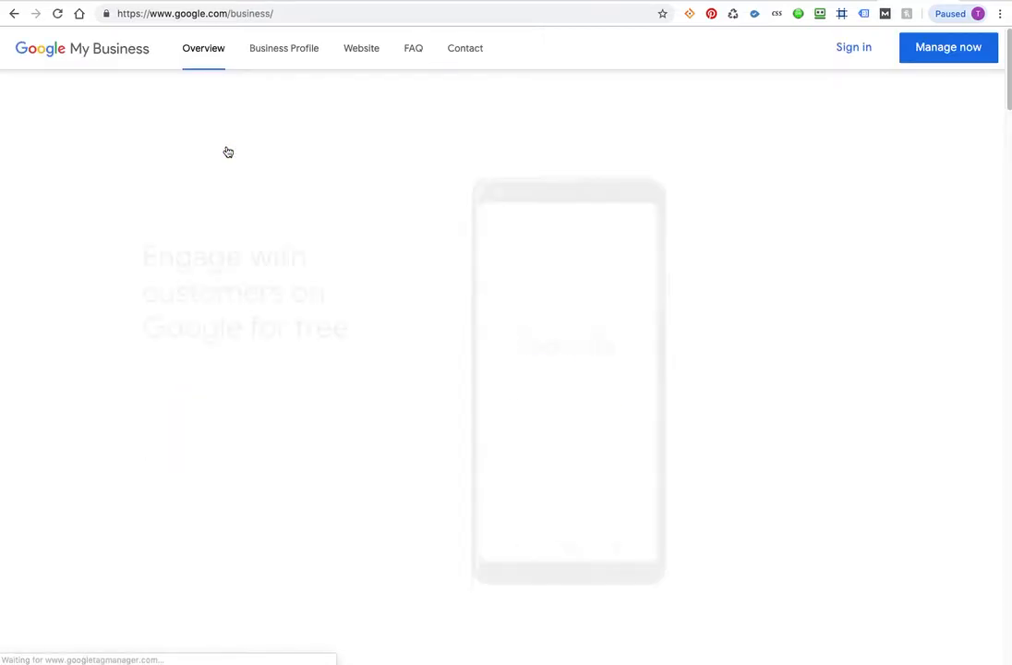
pyautogui.click(855, 55)
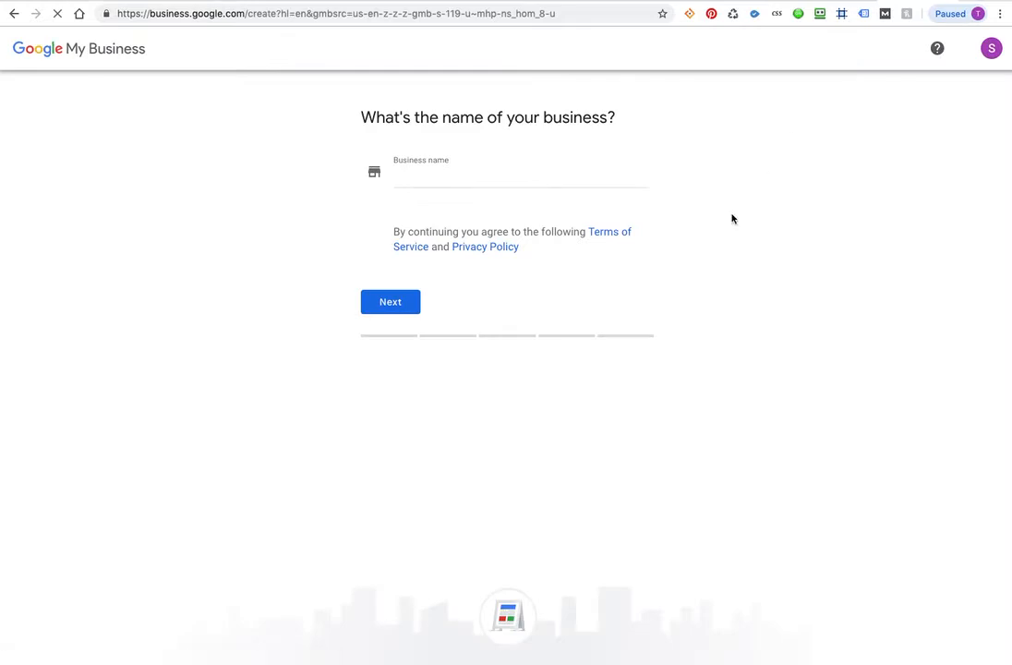
# Step: Place the cursor in the still-empty Business name field on the Google My Business create page
pyautogui.click(422, 178)
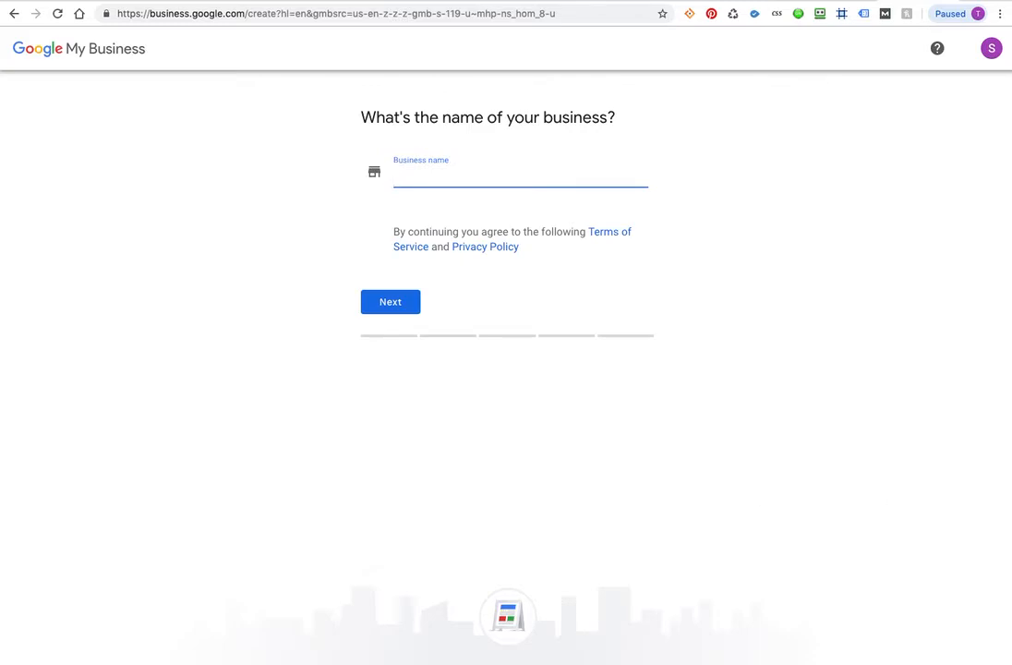
pyautogui.click(478, 479)
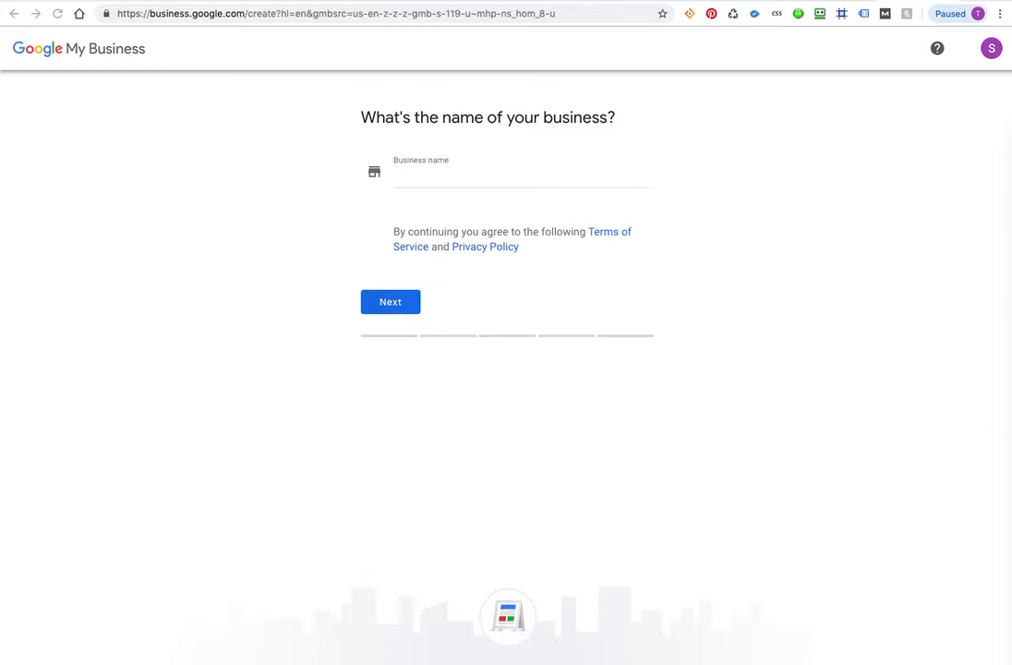
pyautogui.click(517, 179)
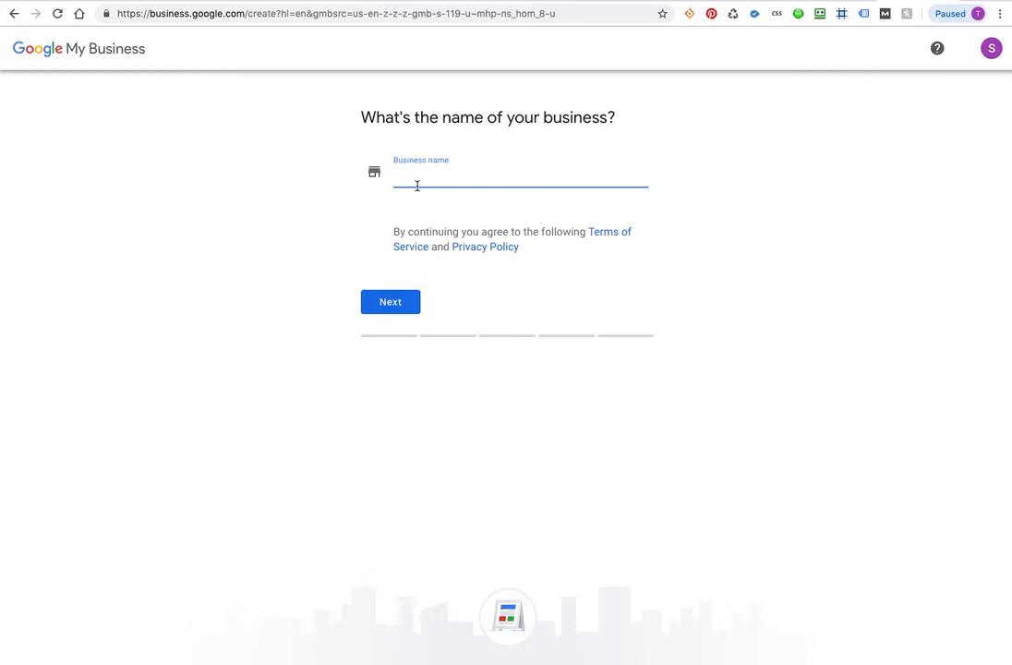
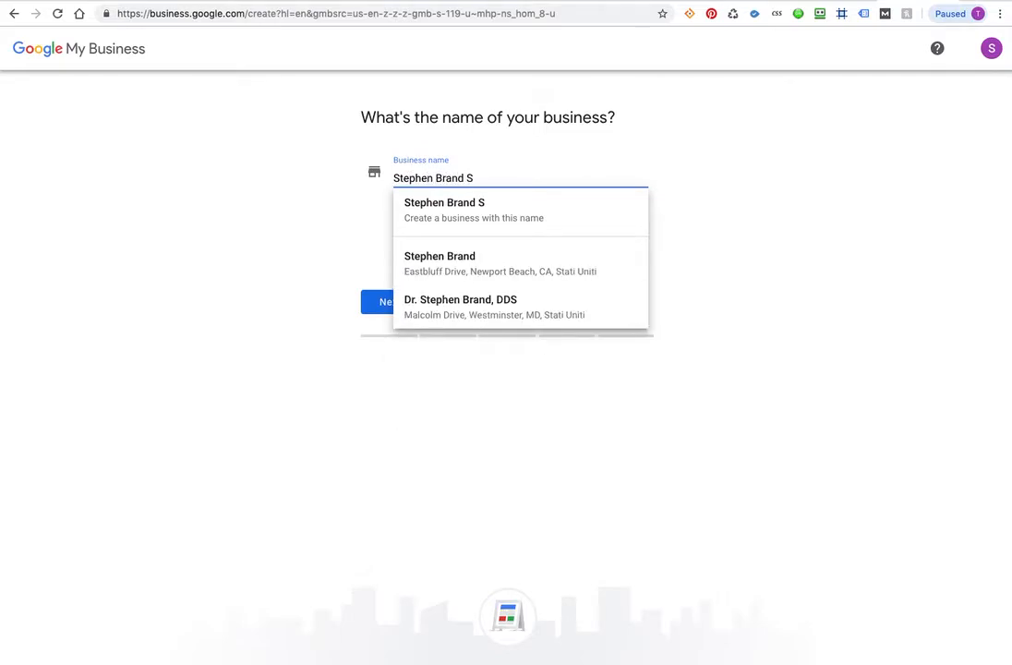
pyautogui.write('Real Es')
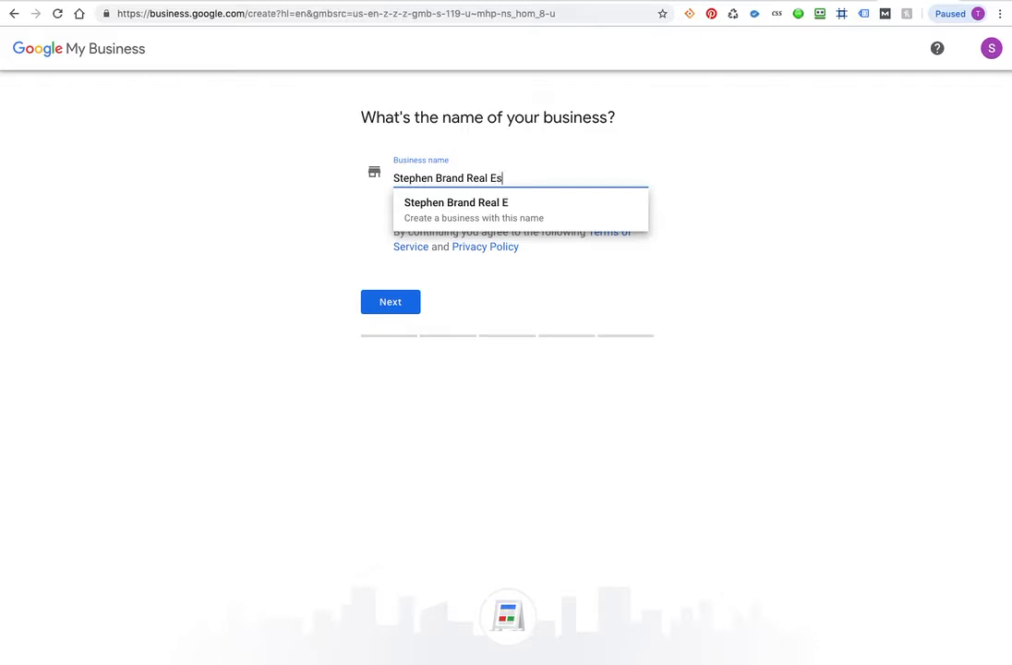
pyautogui.write('tate Attorne')
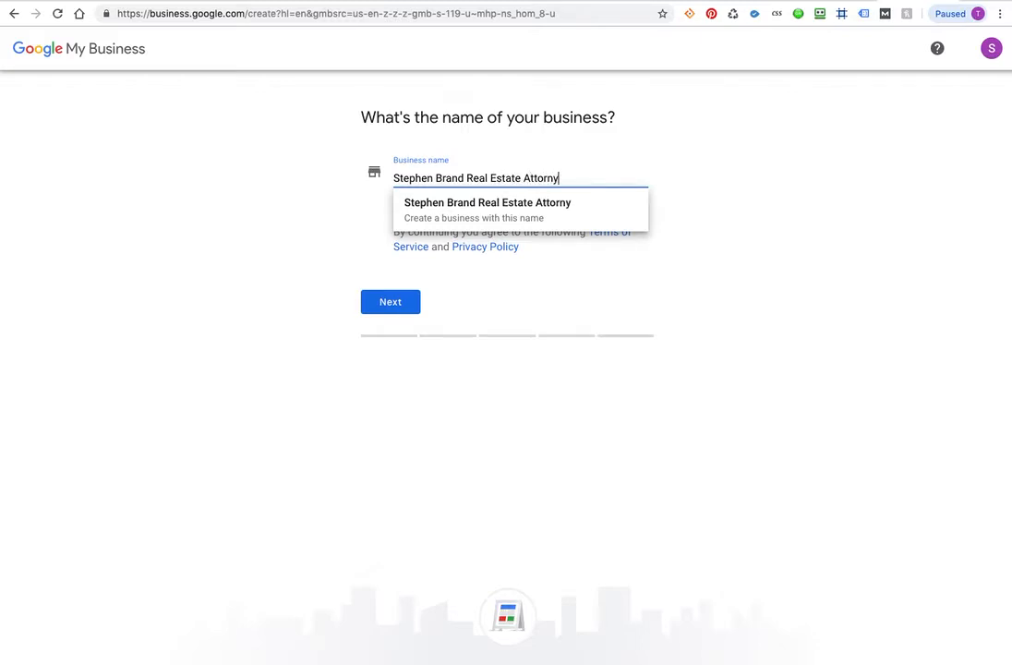
pyautogui.write('y')
pyautogui.press('BackSpace')
pyautogui.press('BackSpace')
pyautogui.press('BackSpace')
pyautogui.press('BackSpace')
pyautogui.press('BackSpace')
pyautogui.press('BackSpace')
pyautogui.press('BackSpace')
pyautogui.press('BackSpace')
pyautogui.press('BackSpace')
pyautogui.press('BackSpace')
pyautogui.press('BackSpace')
pyautogui.press('BackSpace')
pyautogui.press('BackSpace')
pyautogui.press('BackSpace')
pyautogui.press('BackSpace')
pyautogui.press('BackSpace')
pyautogui.press('BackSpace')
pyautogui.press('BackSpace')
pyautogui.press('BackSpace')
pyautogui.press('BackSpace')
pyautogui.press('BackSpace')
pyautogui.press('BackSpace')
pyautogui.press('BackSpace')
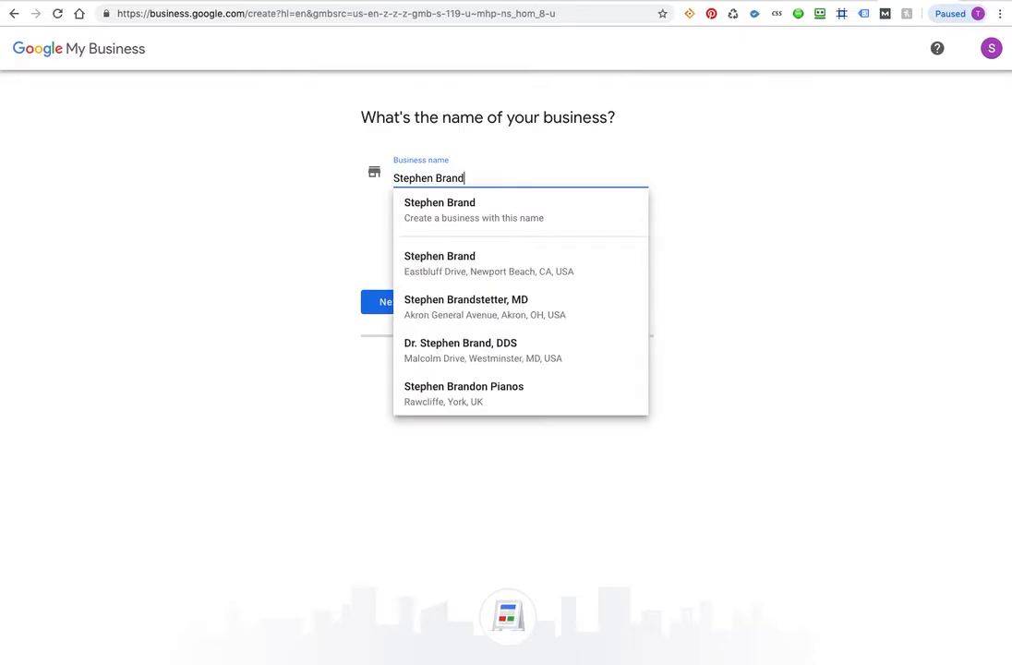
pyautogui.press('BackSpace')
pyautogui.press('BackSpace')
pyautogui.press('BackSpace')
pyautogui.press('BackSpace')
pyautogui.press('BackSpace')
pyautogui.press('BackSpace')
pyautogui.press('BackSpace')
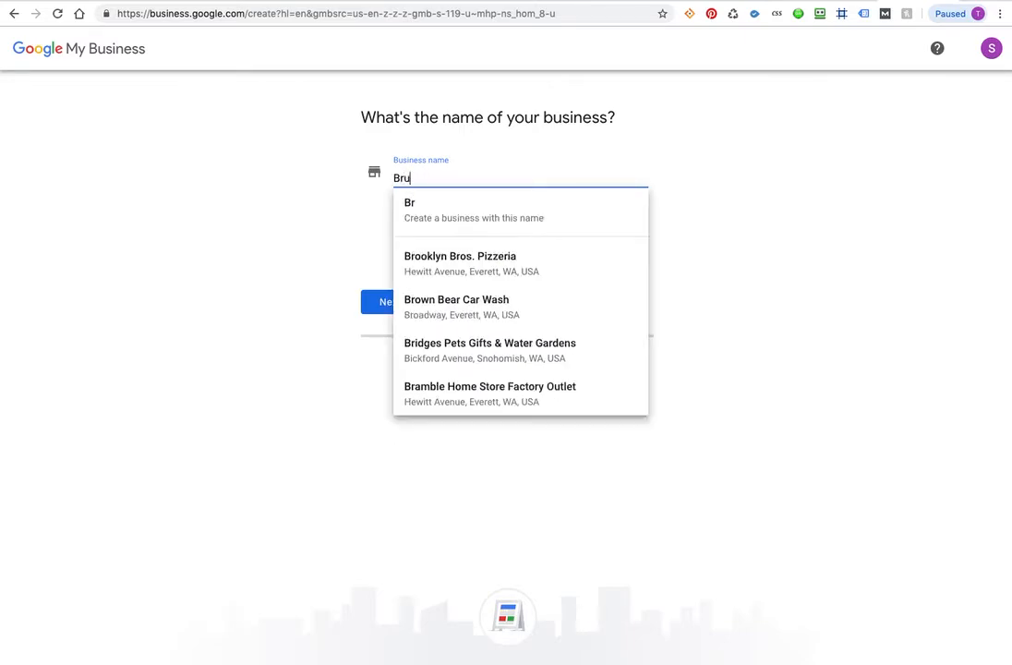
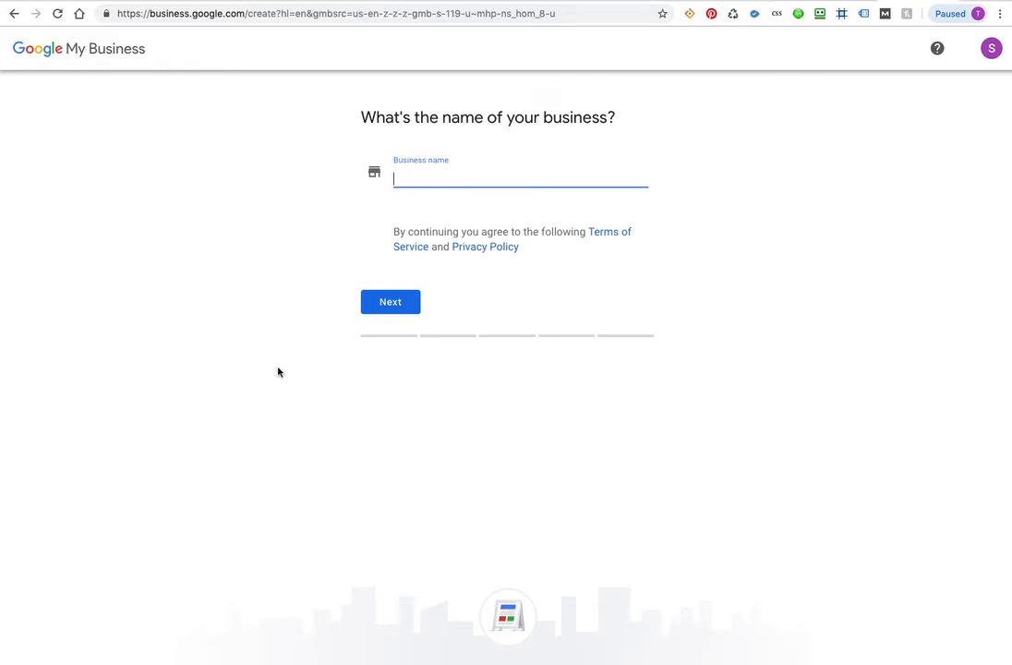
# Step: Search Google for 'sacramento real estate lawyer' and select the query text for copying
pyautogui.click(284, 13)
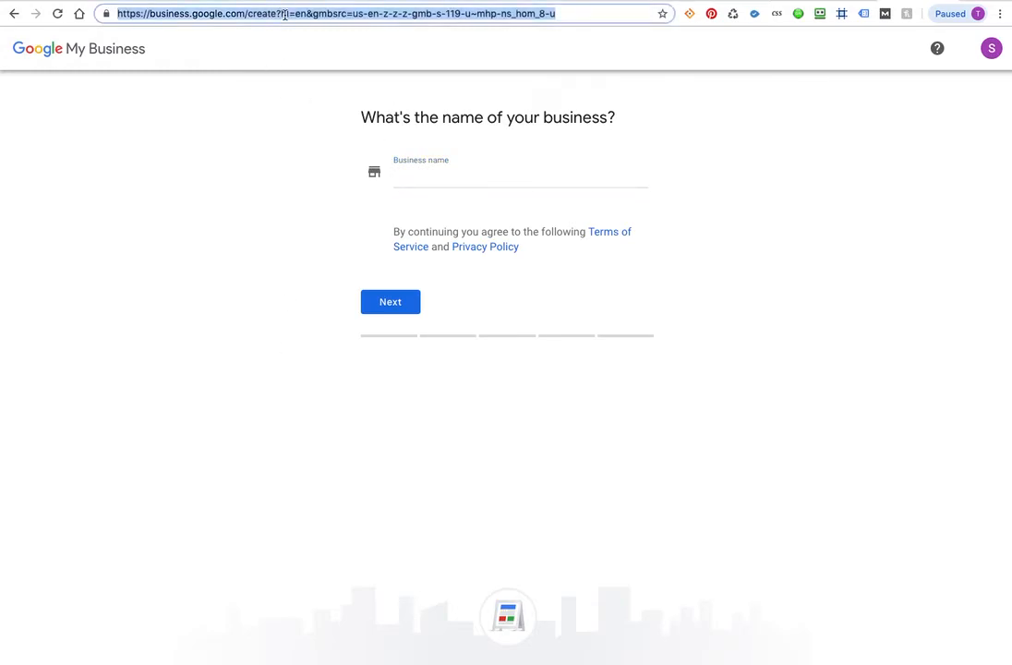
pyautogui.write('sa')
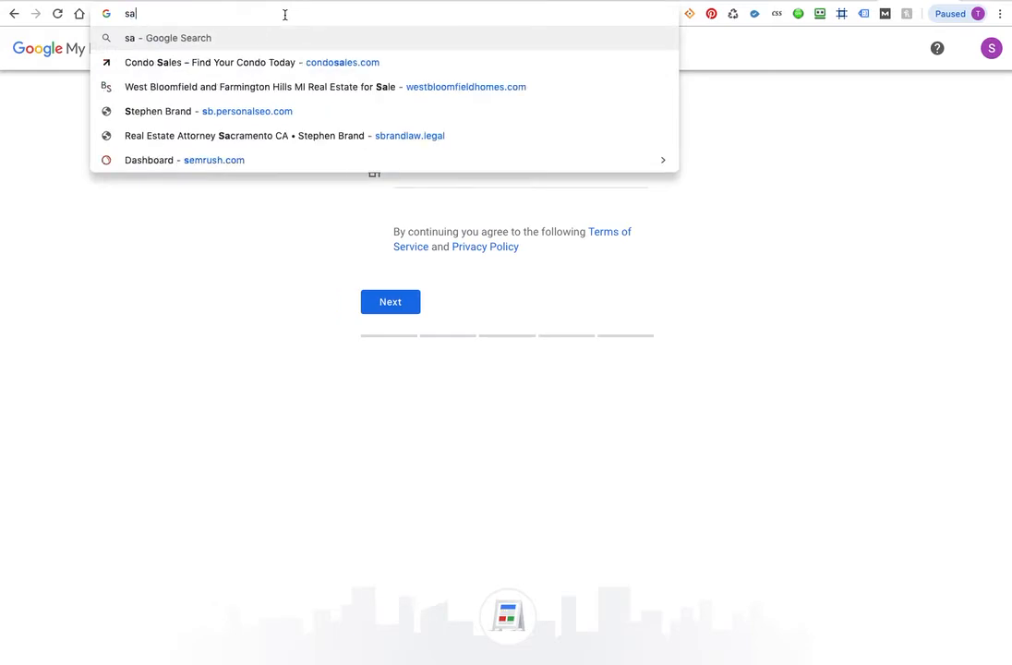
pyautogui.write('cramento a')
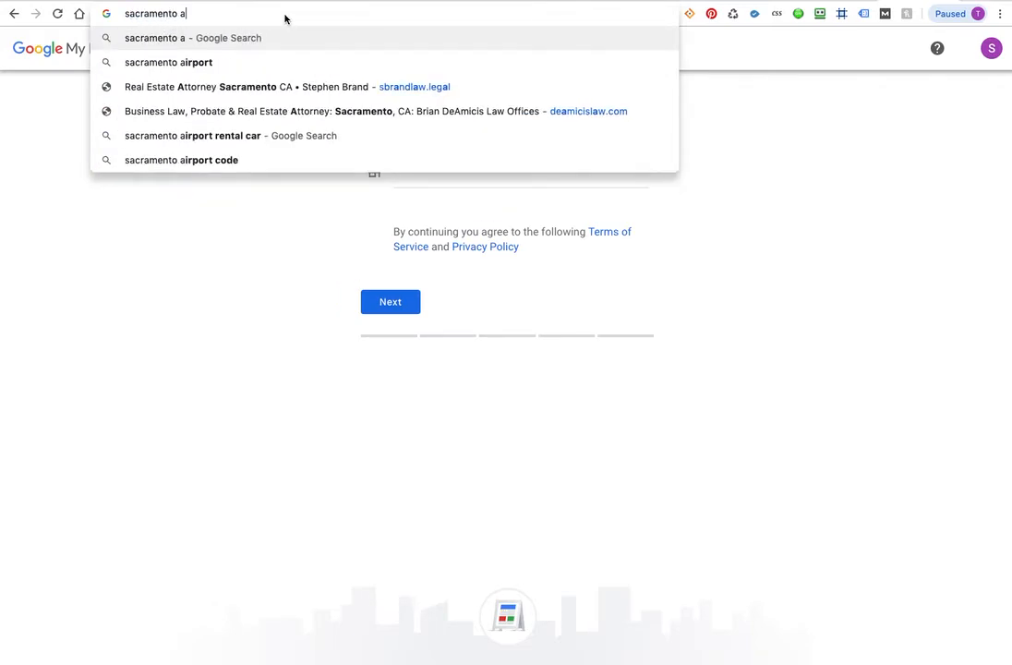
pyautogui.press('BackSpace')
pyautogui.write('real estate ')
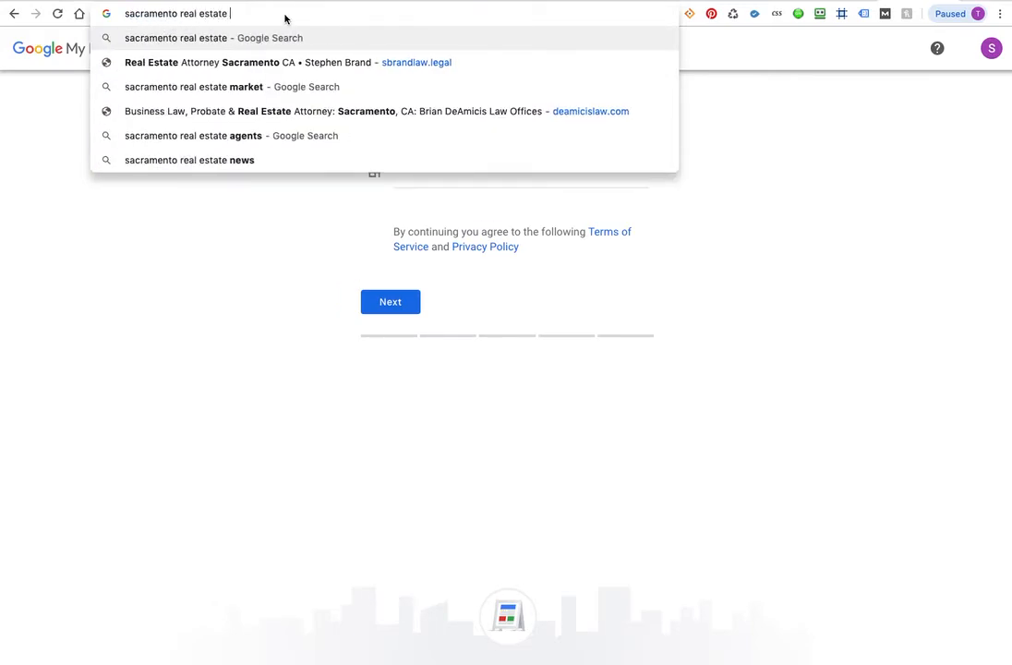
pyautogui.write('law')
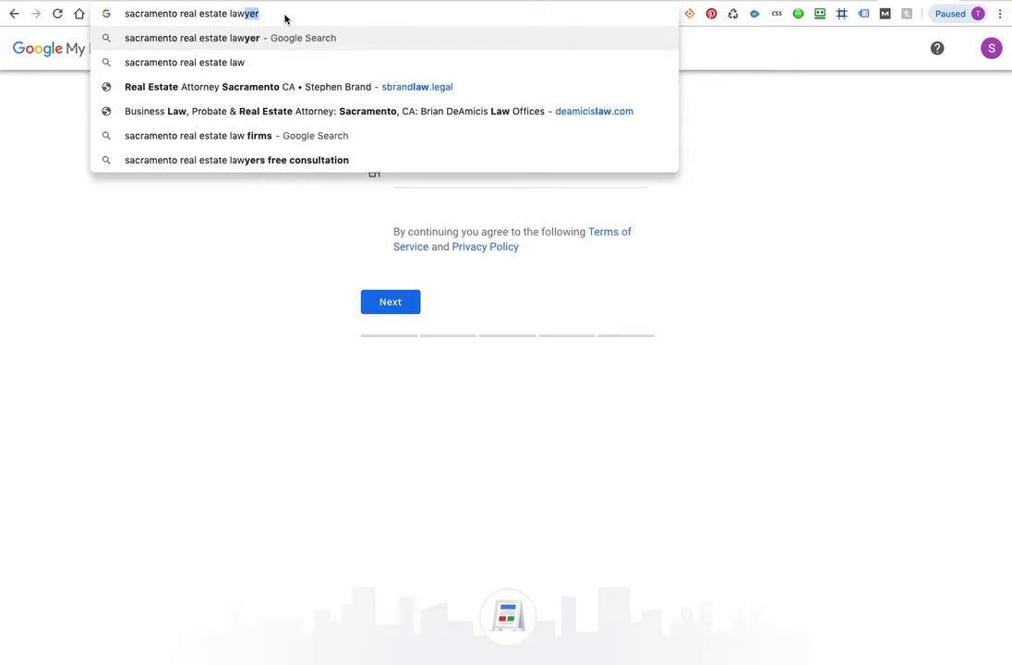
pyautogui.write('yer')
pyautogui.press('Return')
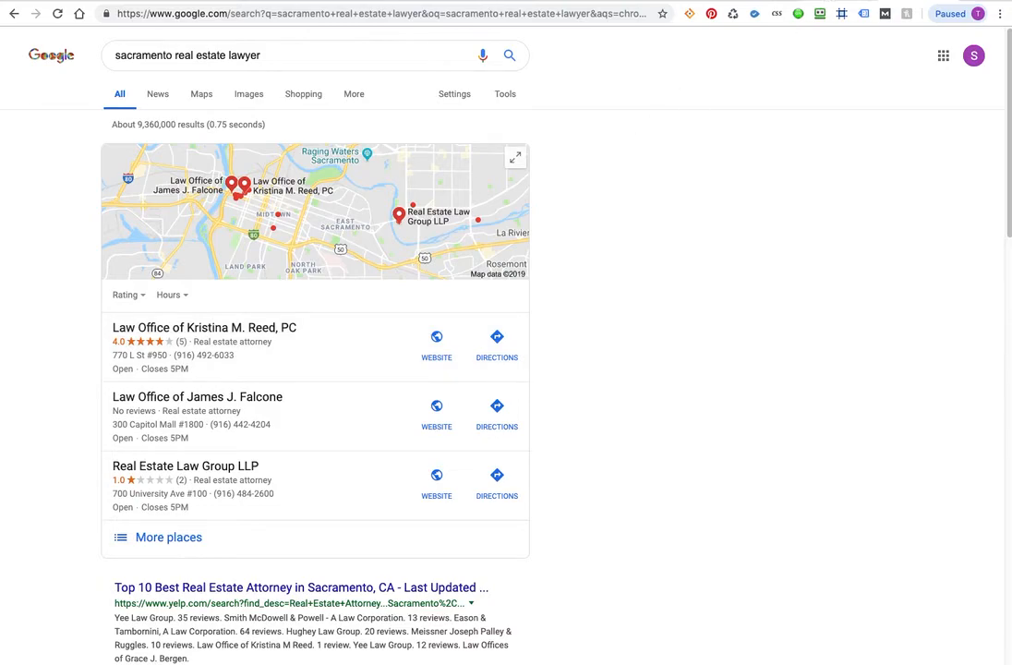
pyautogui.moveTo(258, 55); pyautogui.dragTo(60, 57)
pyautogui.hotkey('ctrl', 'c')
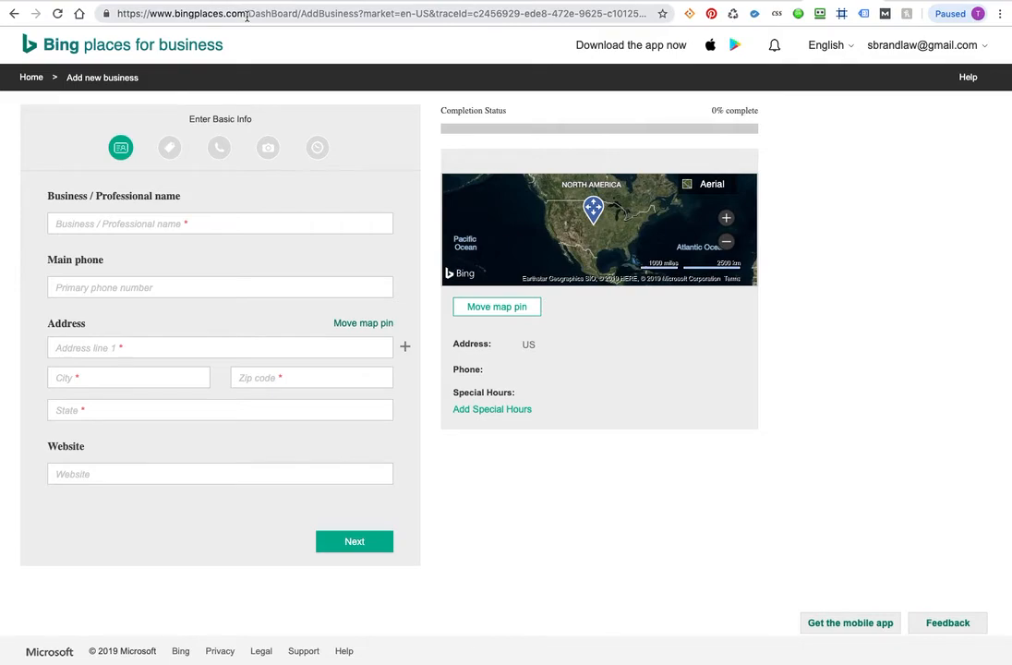
# Step: Go to bing.com and paste in the 'sacramento real estate lawyer' search
pyautogui.click(248, 14)
pyautogui.write('bing.co')
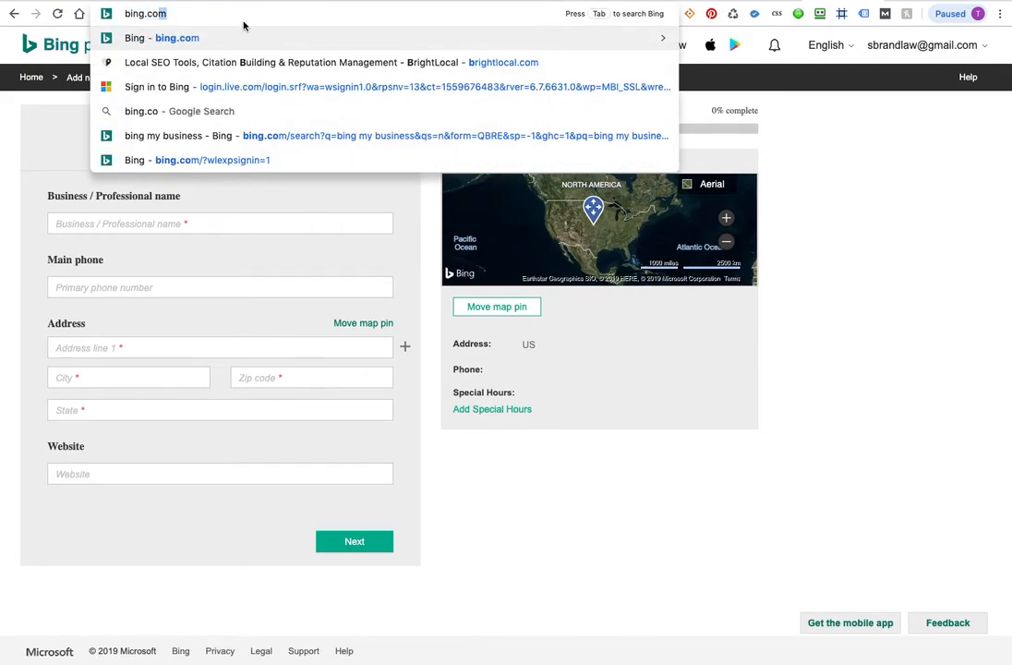
pyautogui.press('Return')
pyautogui.hotkey('ctrl', 'v')
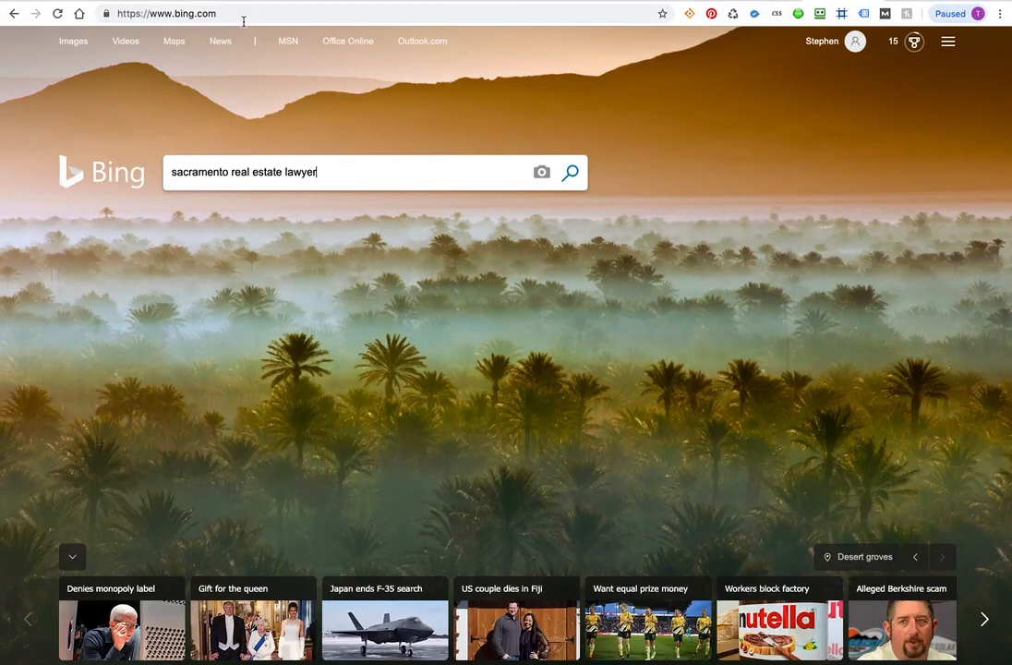
pyautogui.press('Return')
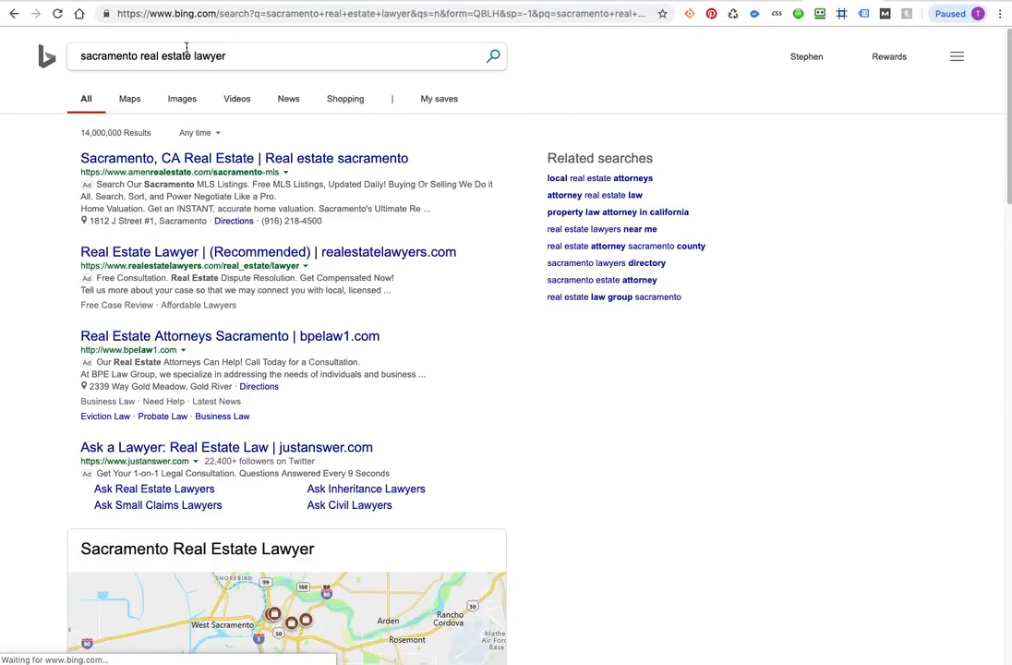
# Step: Review Bing's five Sacramento law-office listings, then return to the Google results
pyautogui.scroll(-3, 18, 379)
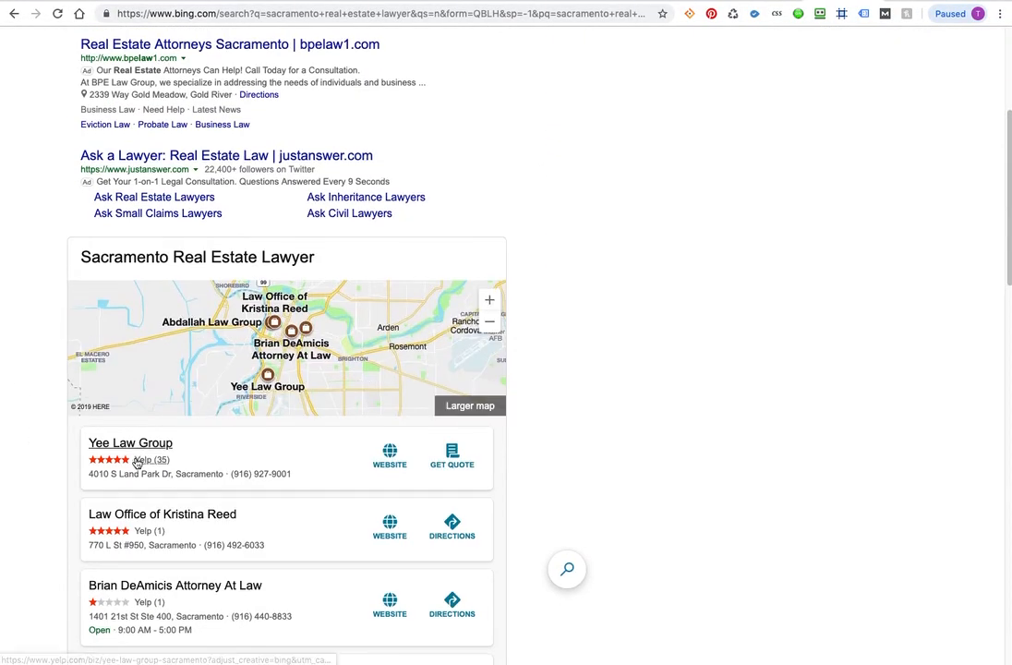
pyautogui.scroll(-1, 135, 464)
pyautogui.scroll(-1, 138, 517)
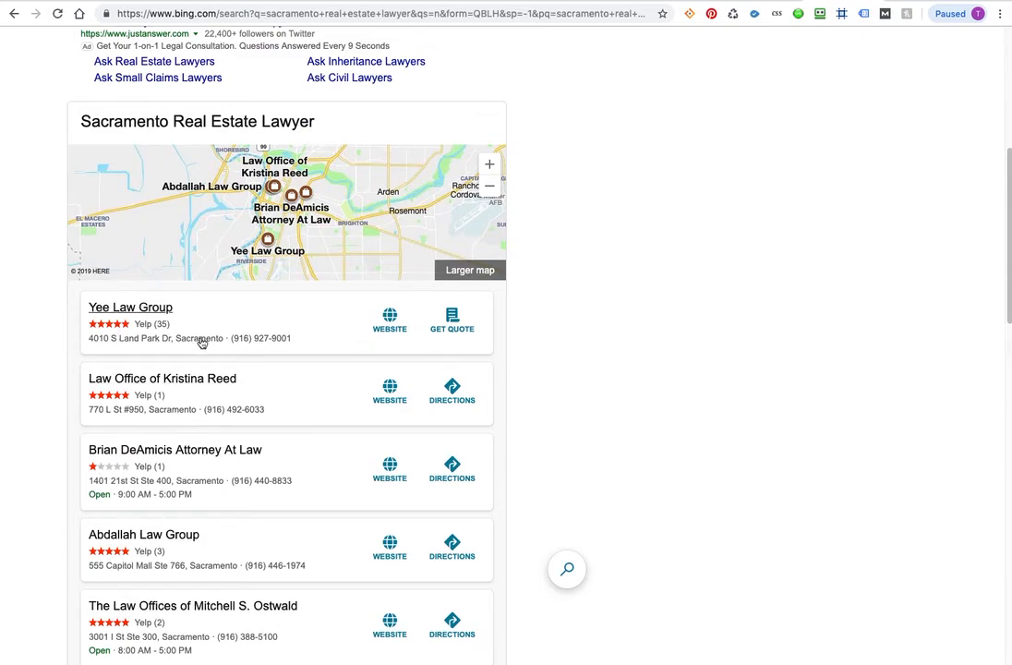
pyautogui.scroll(-3, 181, 467)
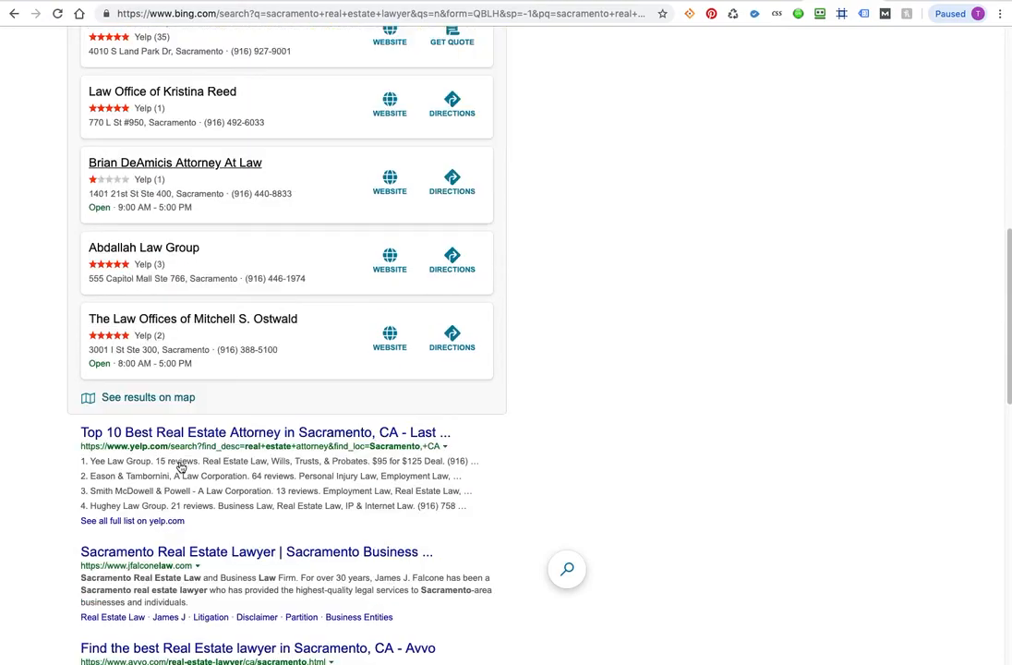
pyautogui.scroll(1, 194, 302)
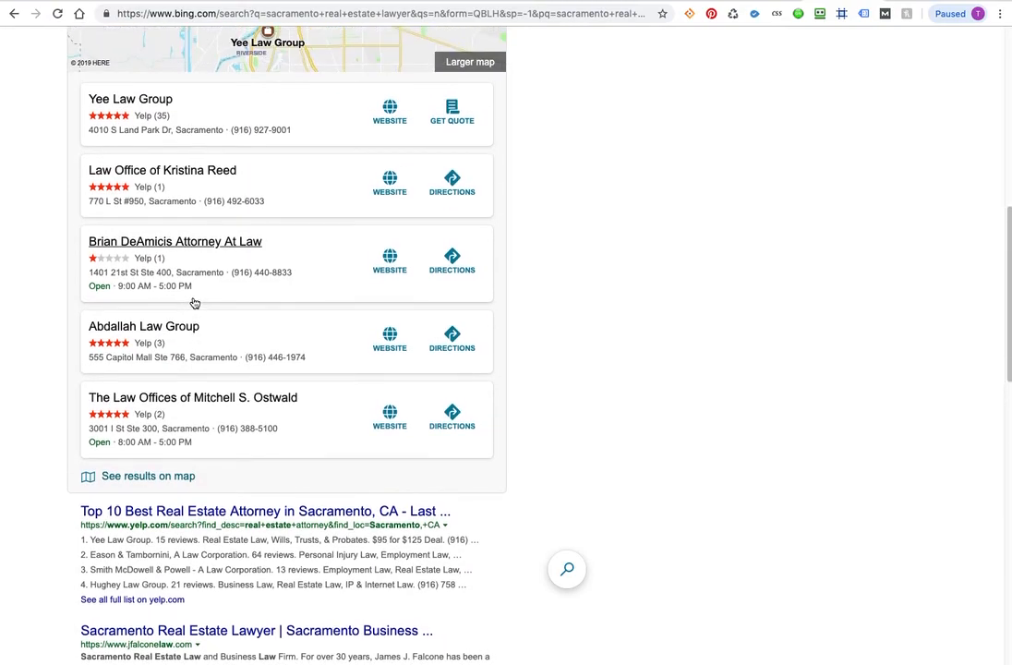
pyautogui.click(755, 13)
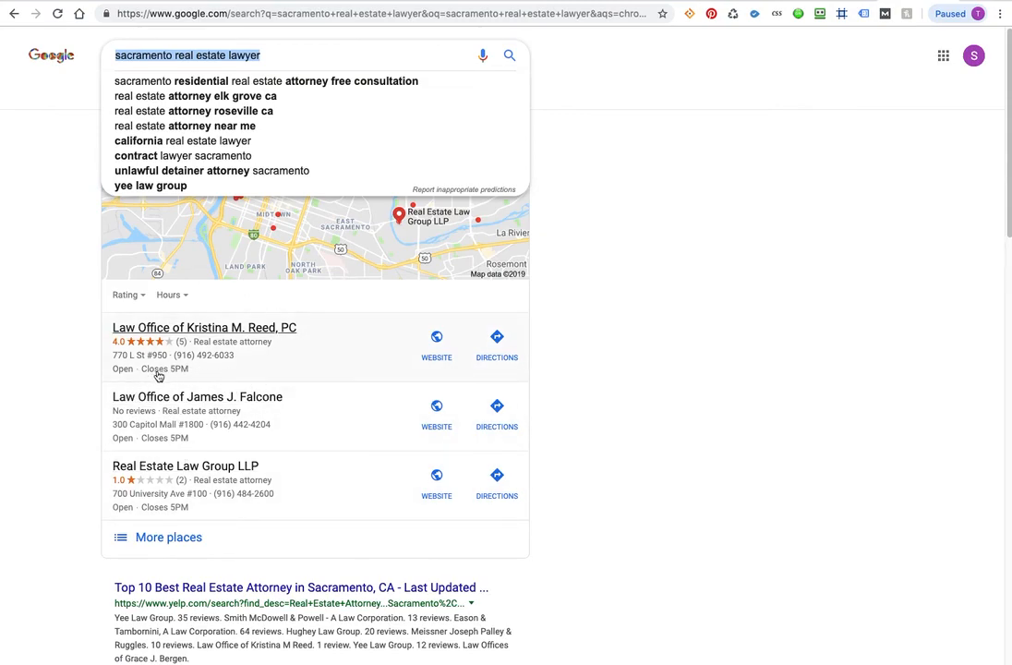
pyautogui.click(61, 351)
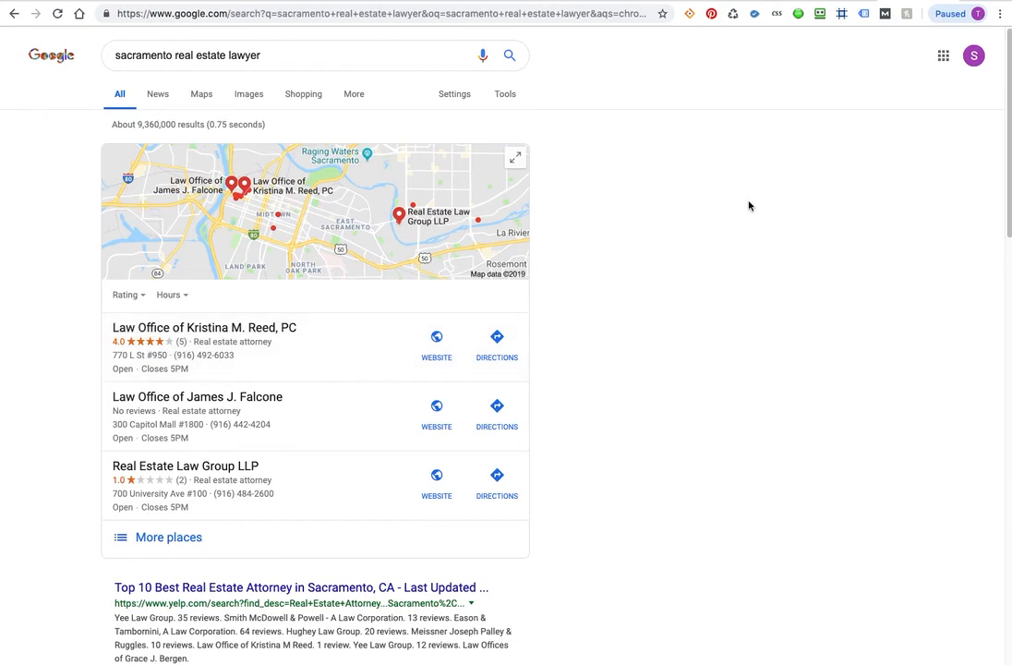
pyautogui.click(845, 1)
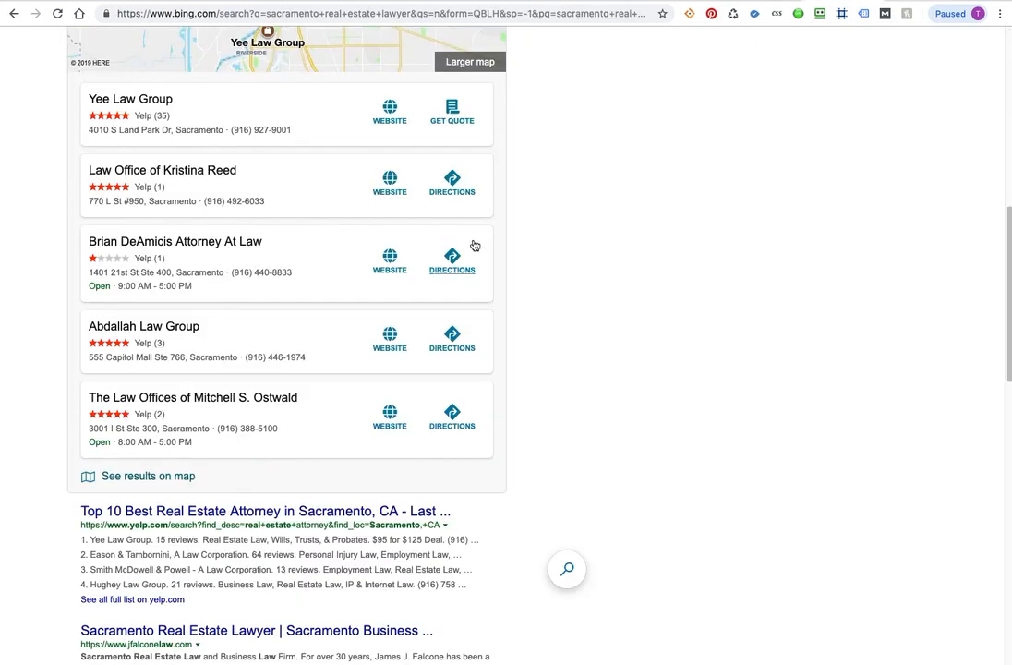